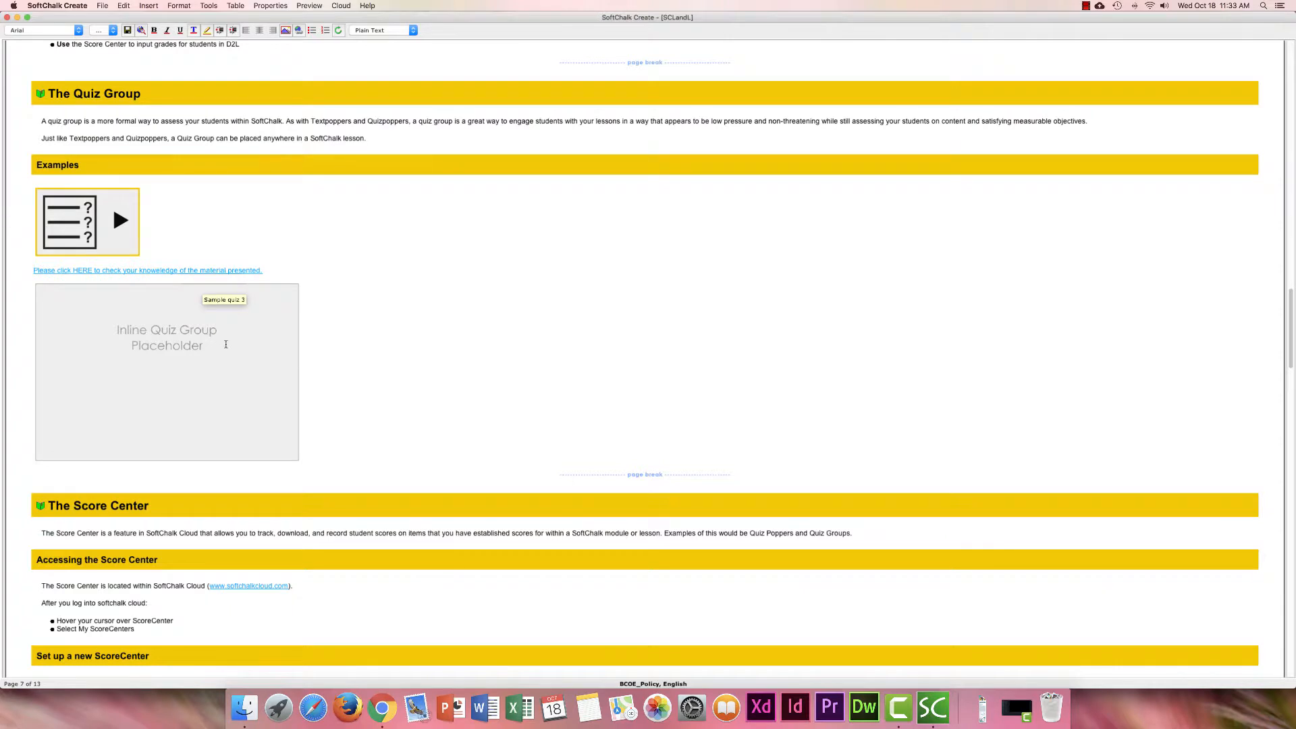
Add a blank line below the inline quiz placeholder and insert a new Quiz Group on it.
{"action": "left_click", "coordinate": [322, 355]}
{"action": "key", "text": "Return"}
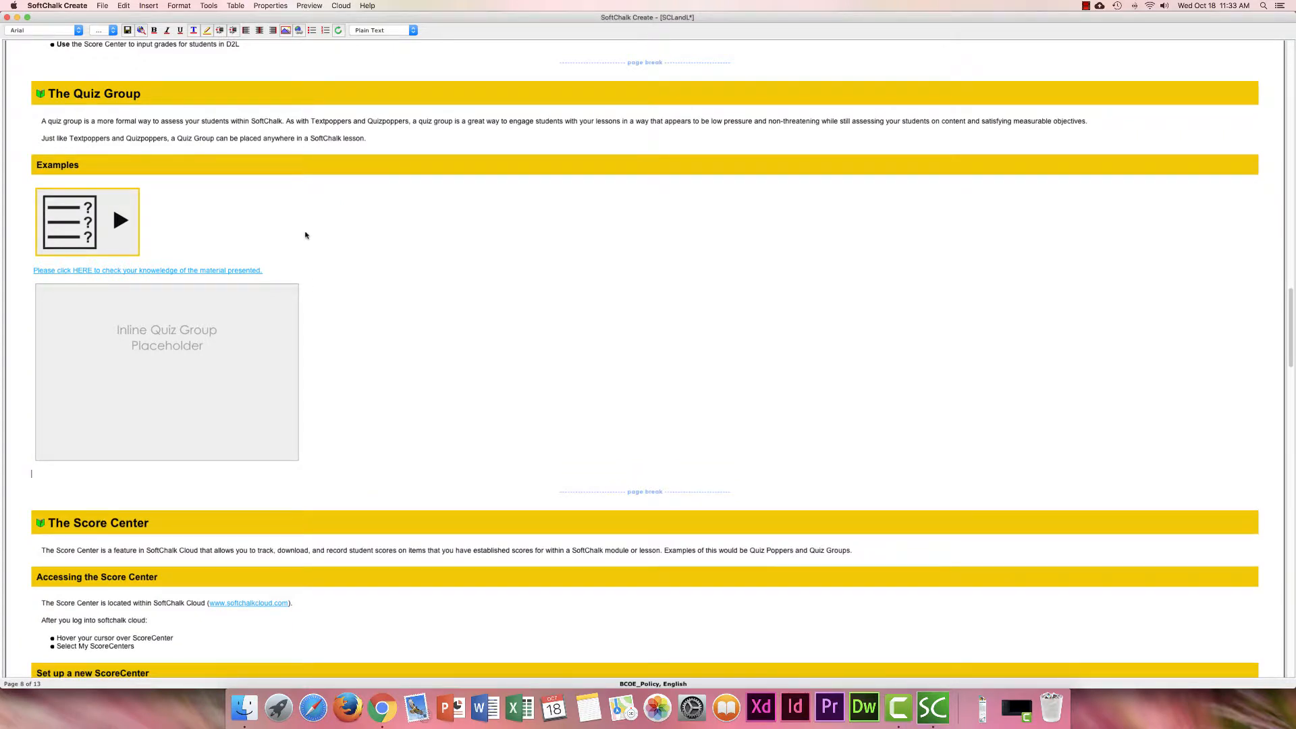
{"action": "left_click", "coordinate": [148, 8]}
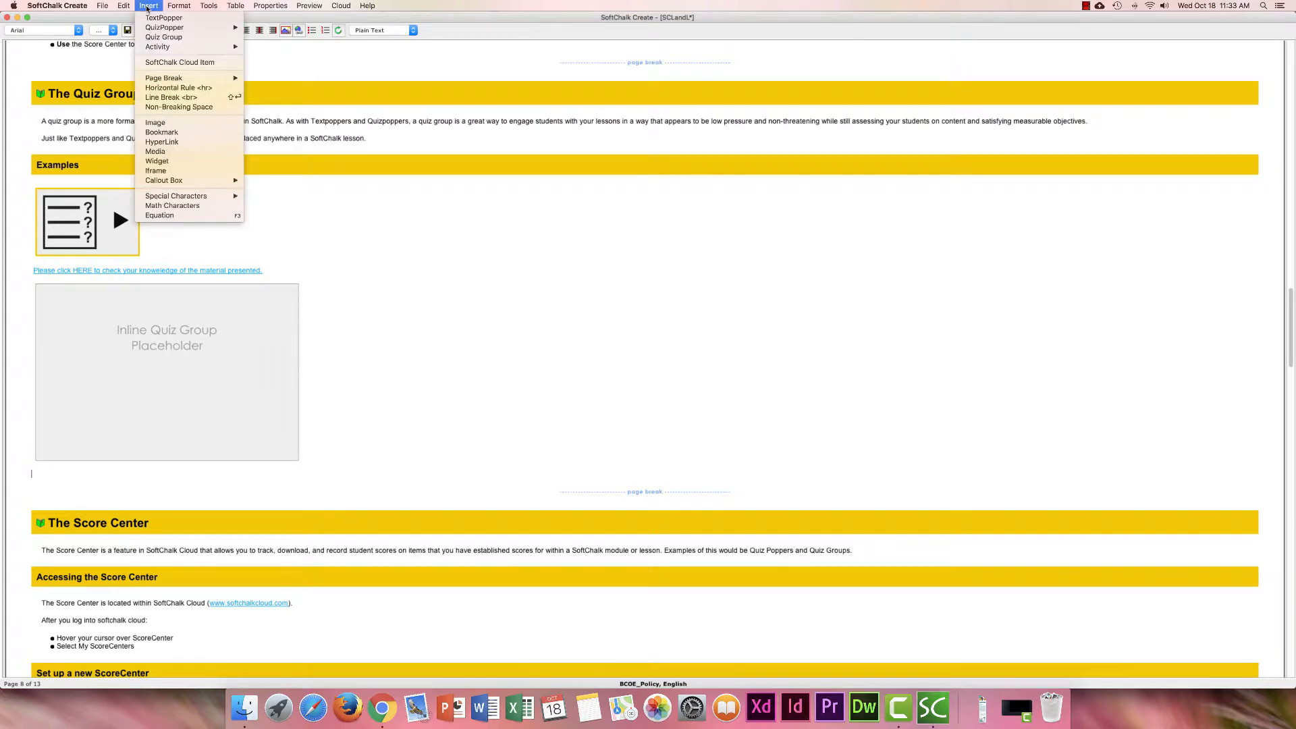
{"action": "left_click", "coordinate": [174, 39]}
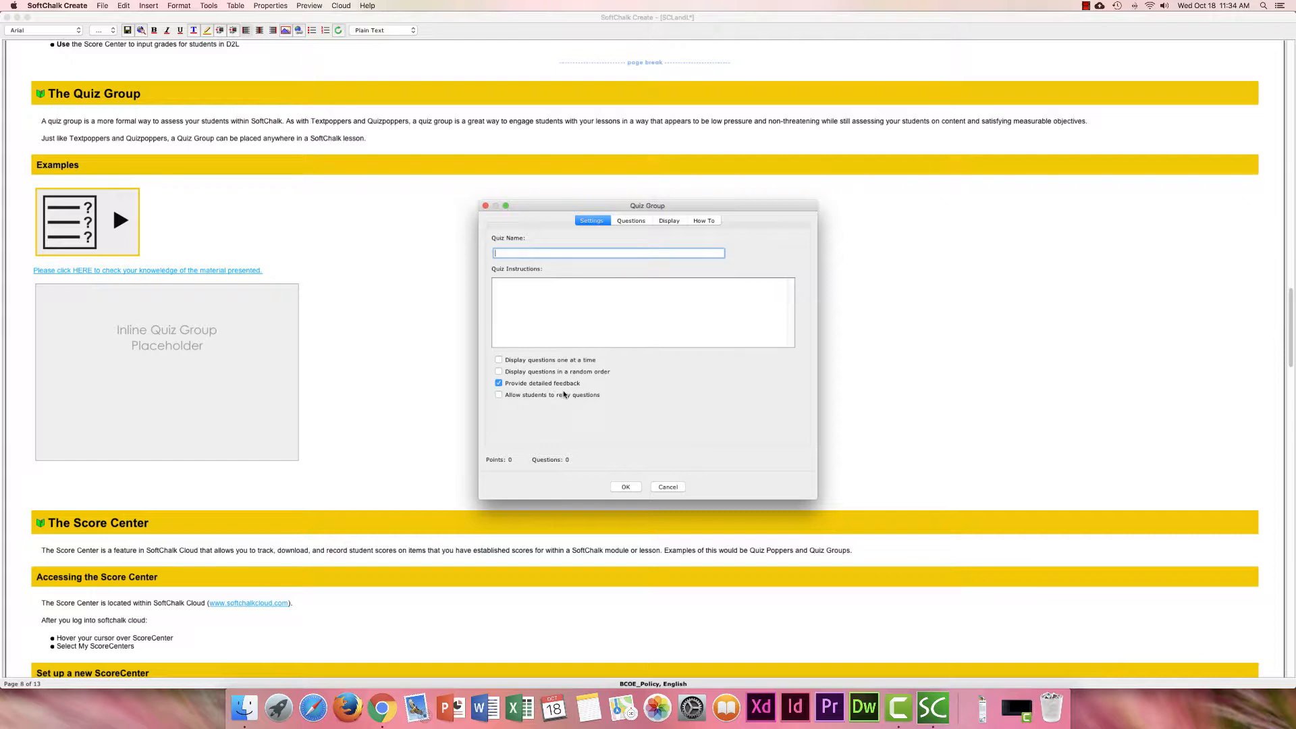
Go to the new quiz group's Questions tab and choose Add Question(s).
{"action": "left_click", "coordinate": [631, 222]}
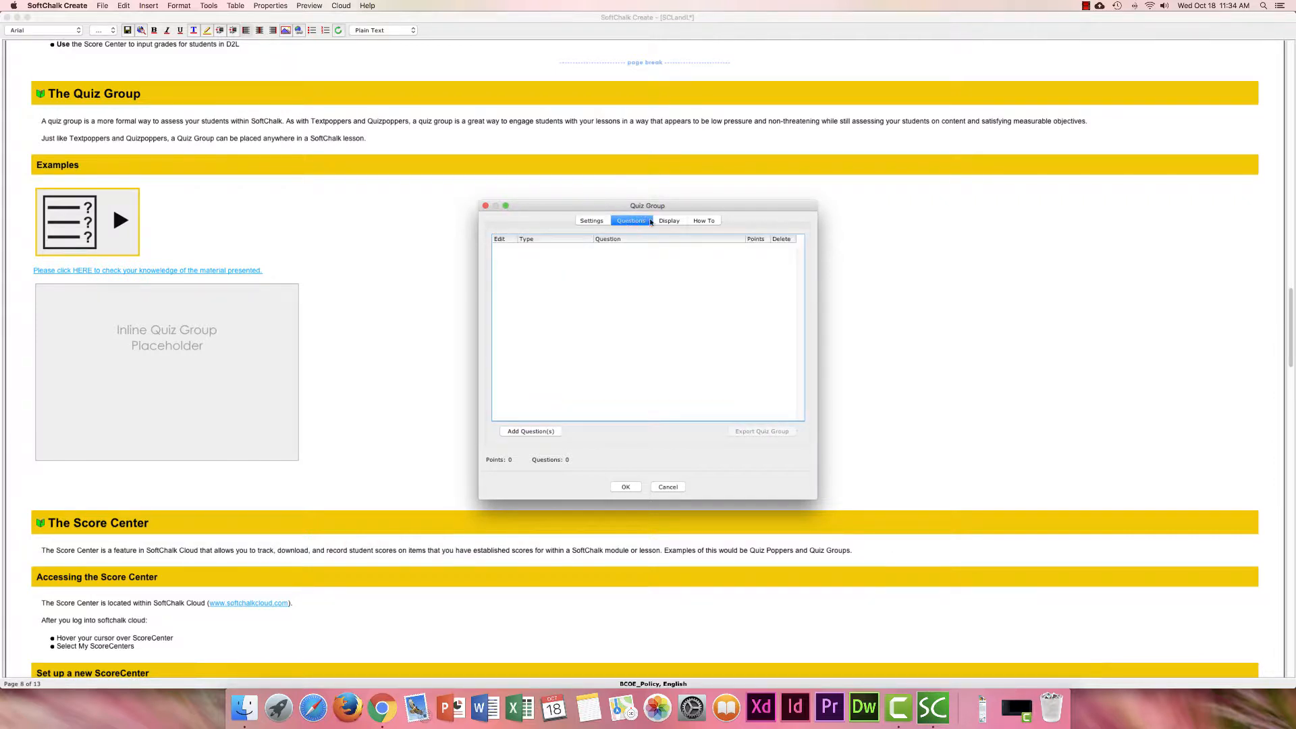
{"action": "left_click", "coordinate": [539, 433]}
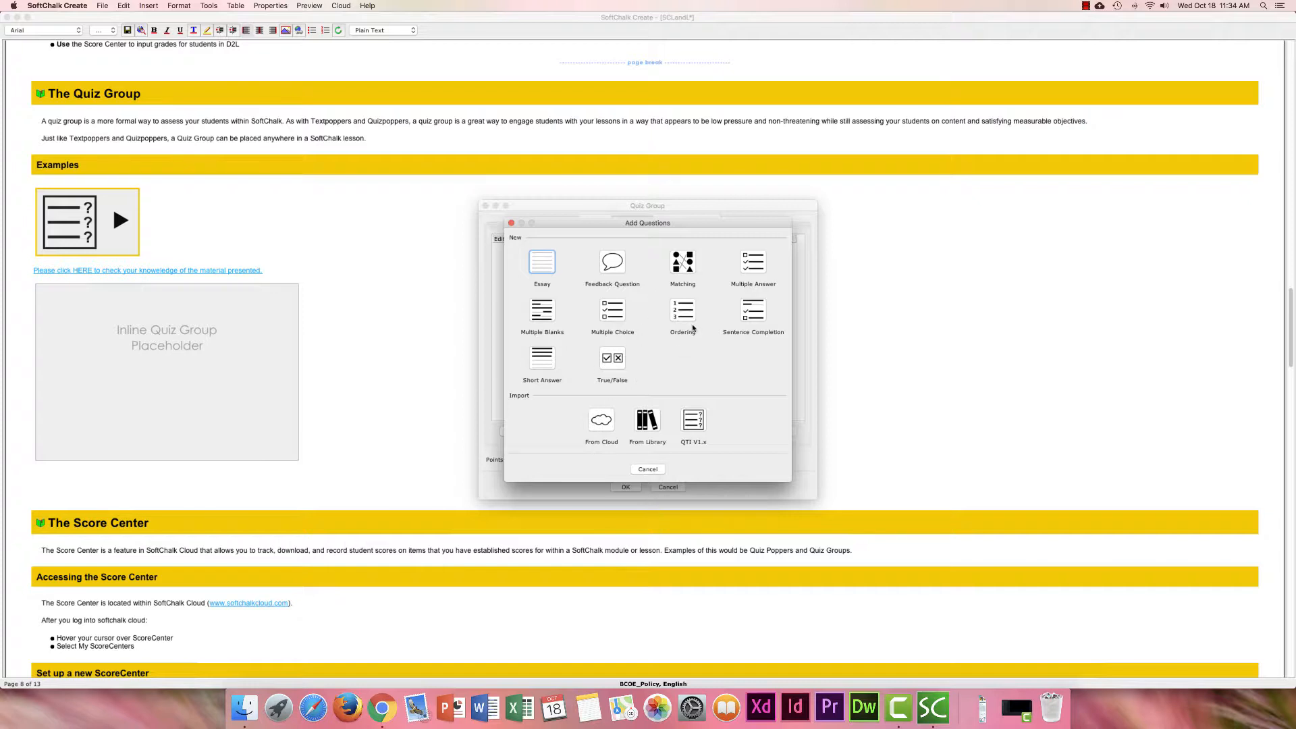
Pick True/False as the question type for the new quiz group.
{"action": "left_click", "coordinate": [620, 358]}
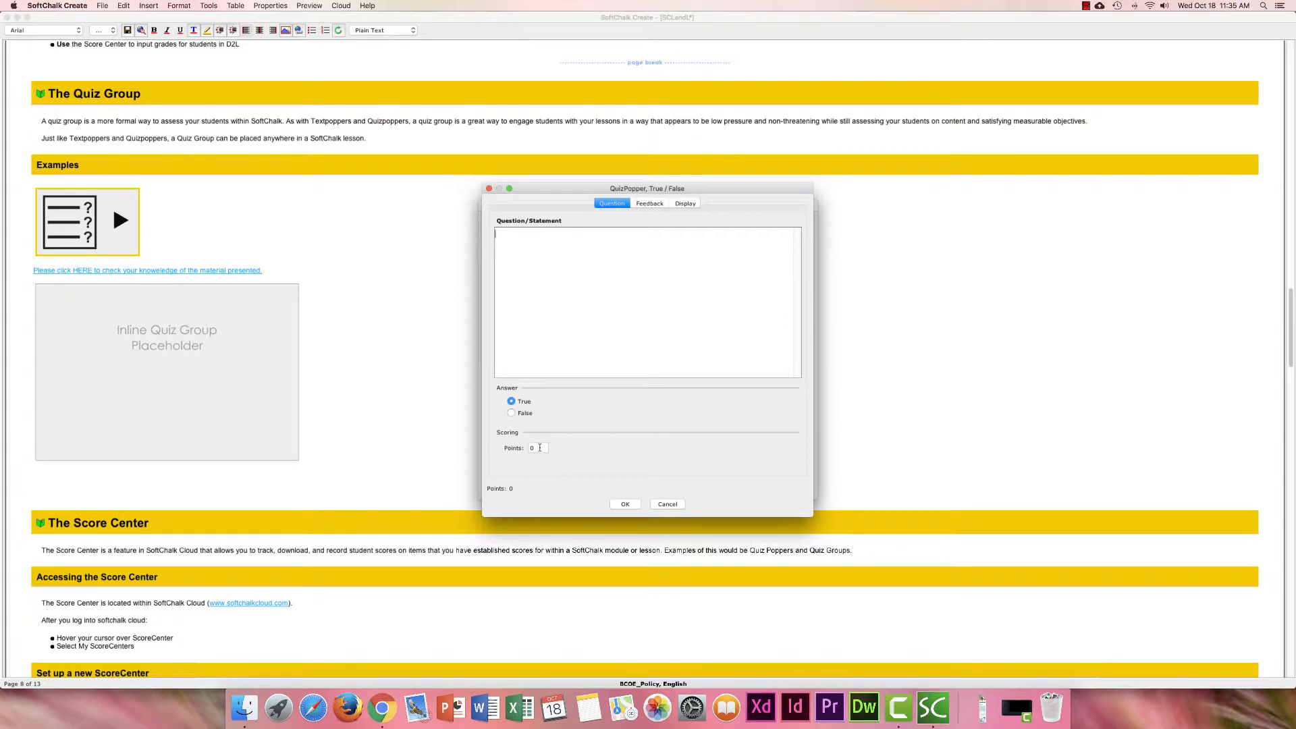
Review the True/False question's Feedback and Display options, then cancel it without saving.
{"action": "left_click", "coordinate": [650, 205]}
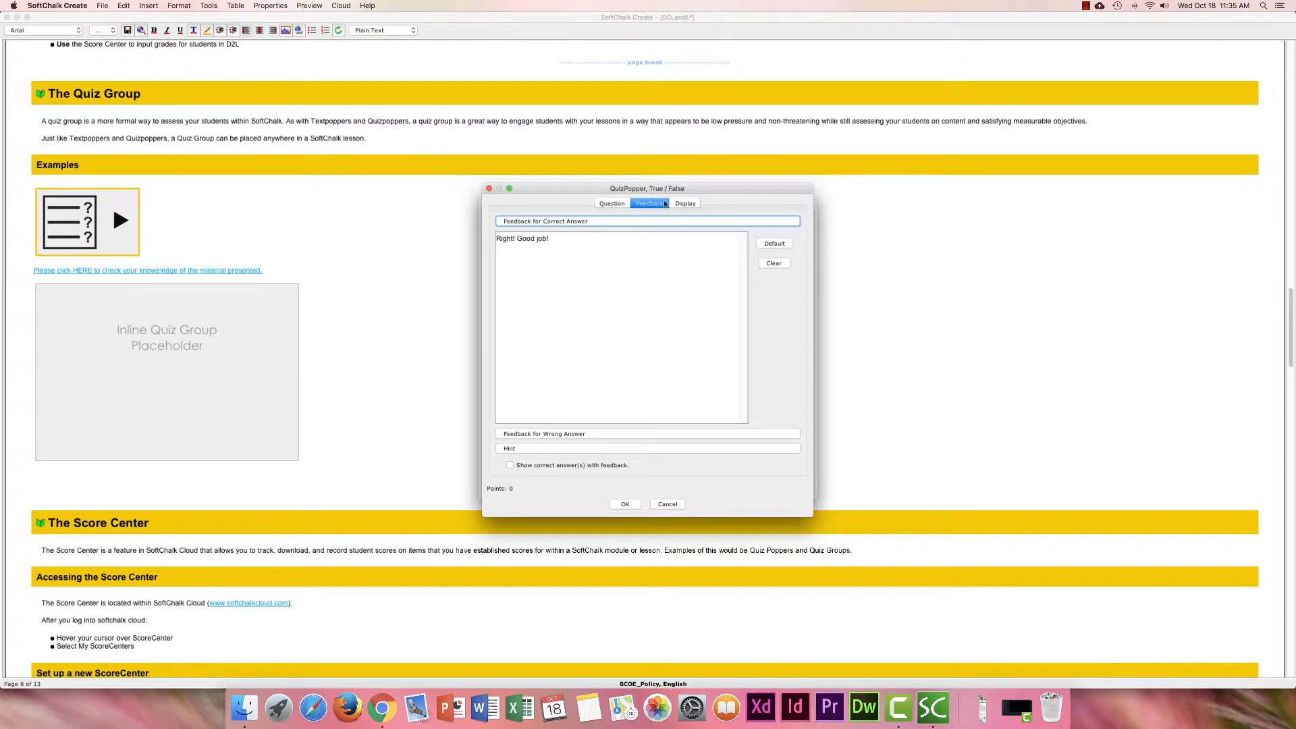
{"action": "left_click", "coordinate": [685, 205]}
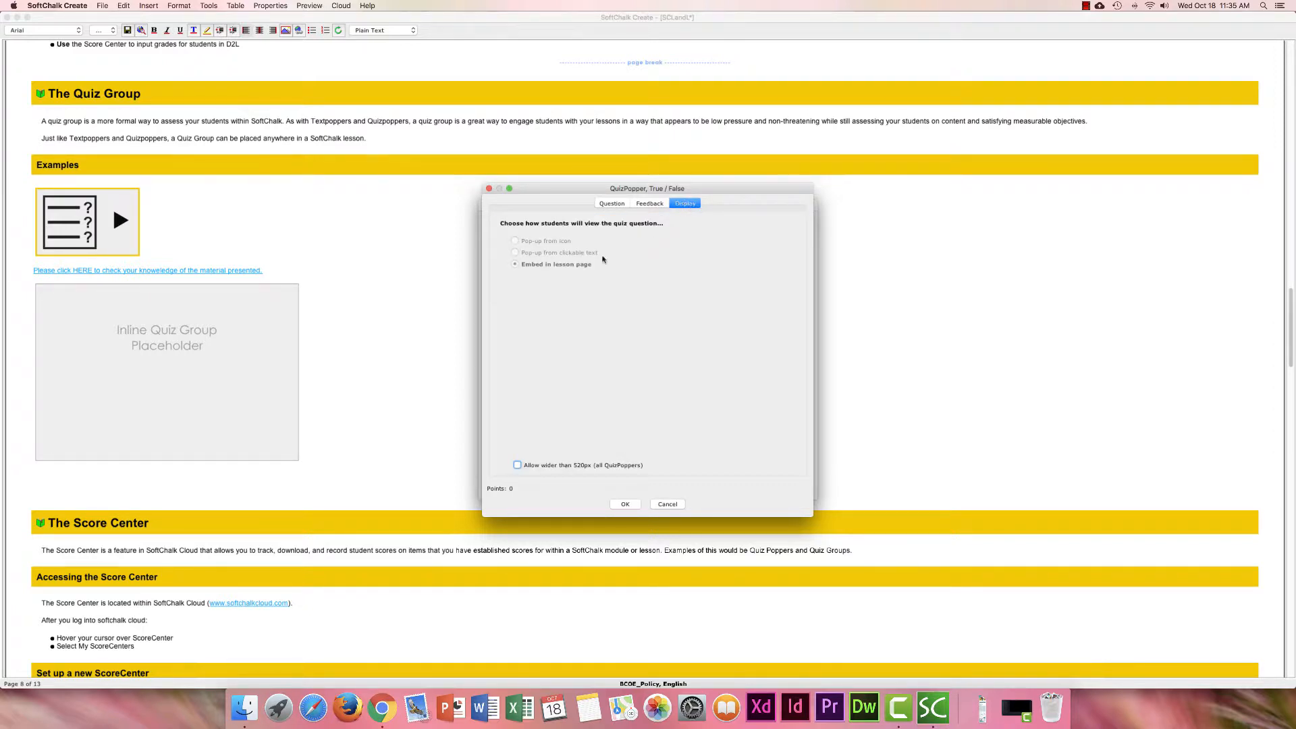
{"action": "left_click", "coordinate": [674, 506]}
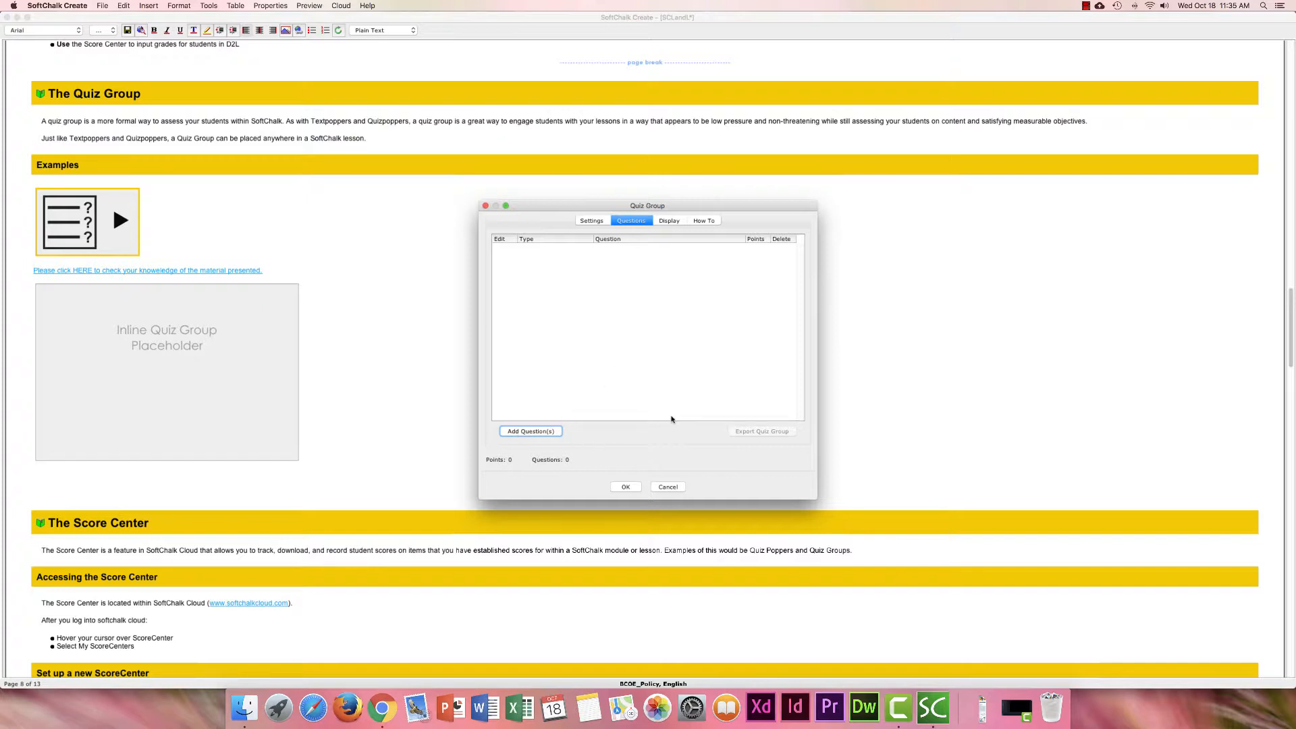
Review the quiz group's Display options and How To video, then cancel the unnamed quiz group.
{"action": "left_click", "coordinate": [669, 221]}
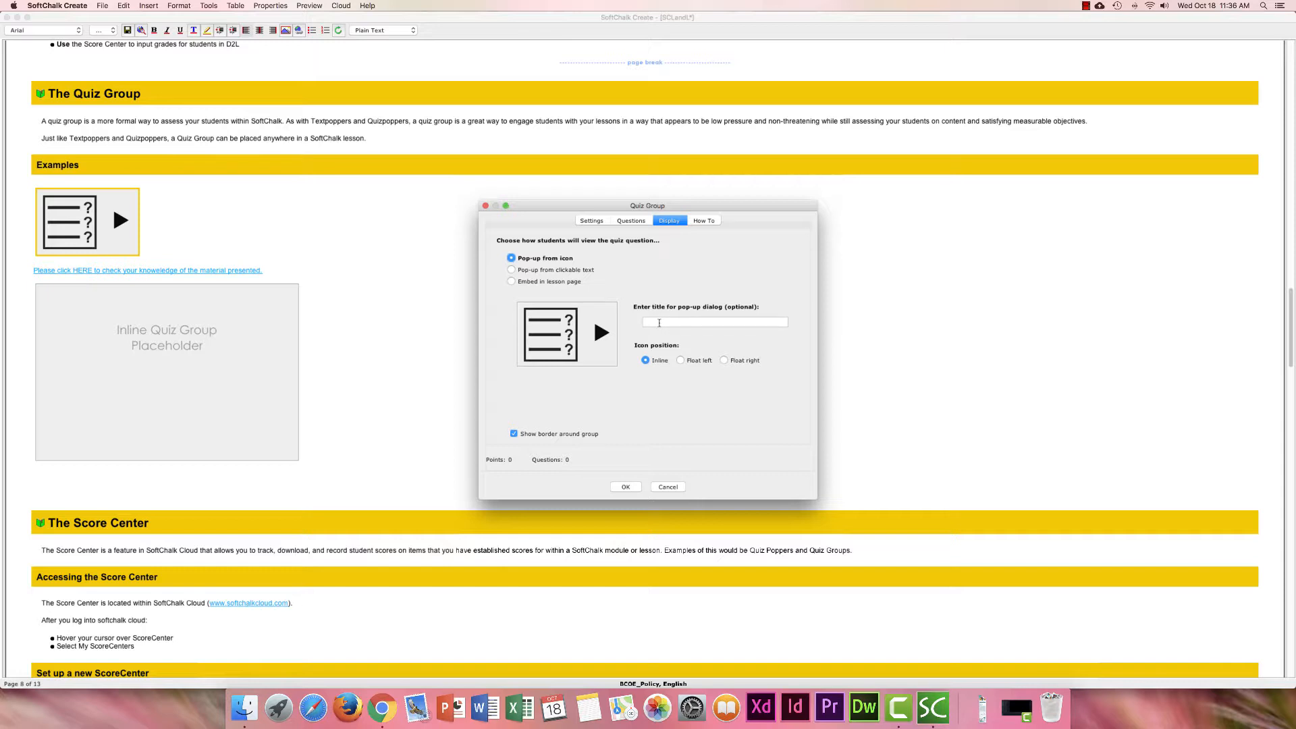
{"action": "left_click", "coordinate": [702, 222]}
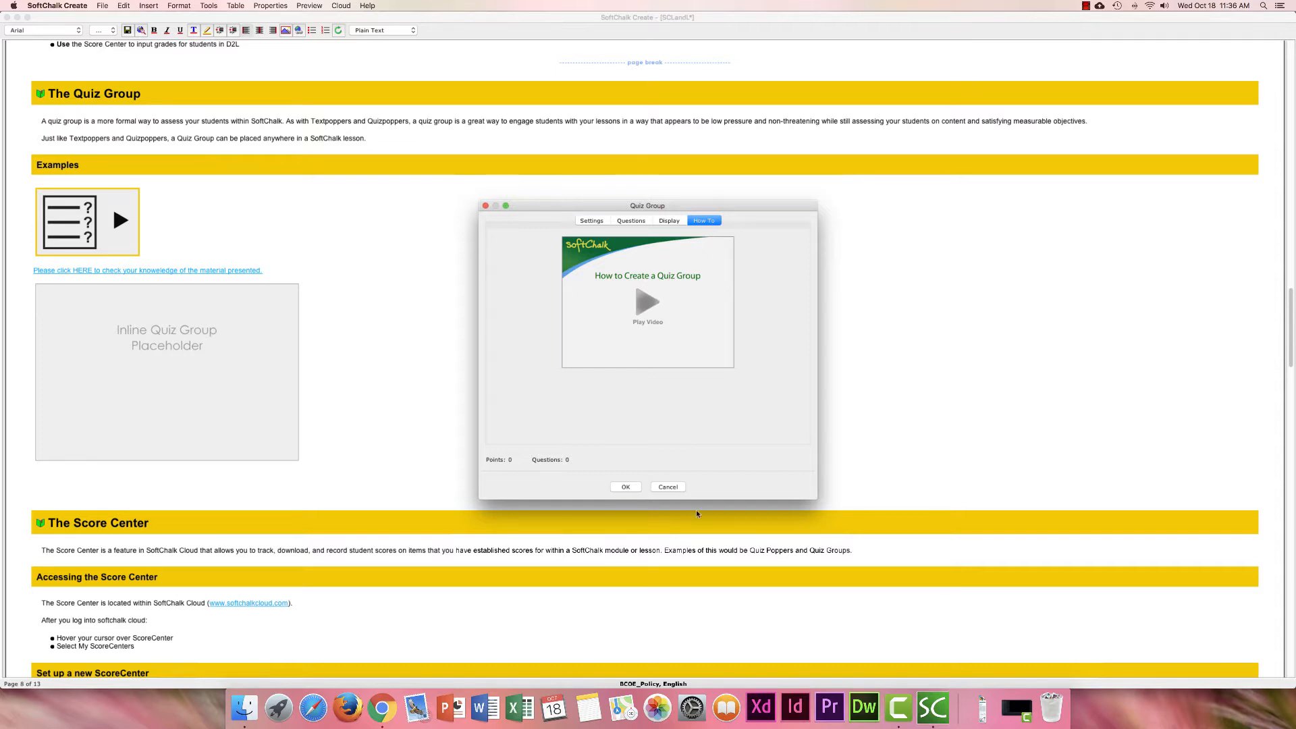
{"action": "left_click", "coordinate": [667, 487]}
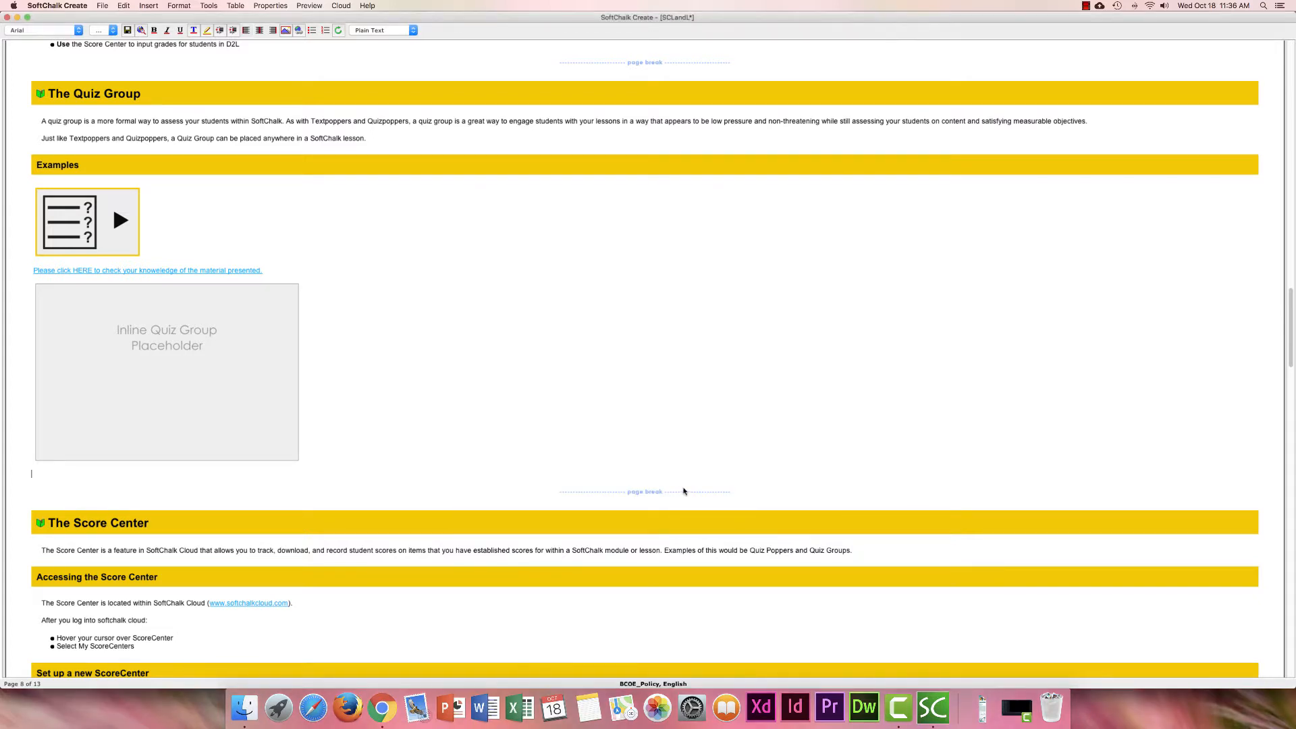
{"action": "right_click", "coordinate": [109, 237]}
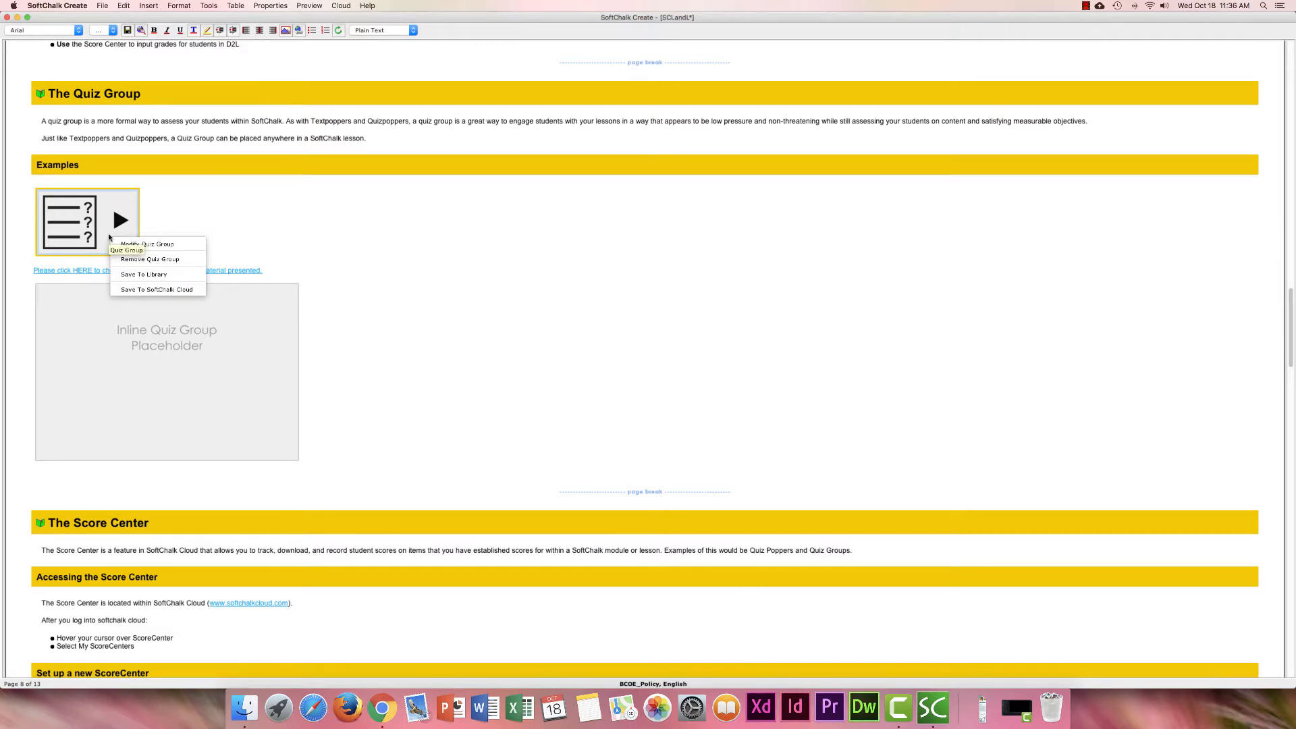
{"action": "left_click", "coordinate": [160, 247]}
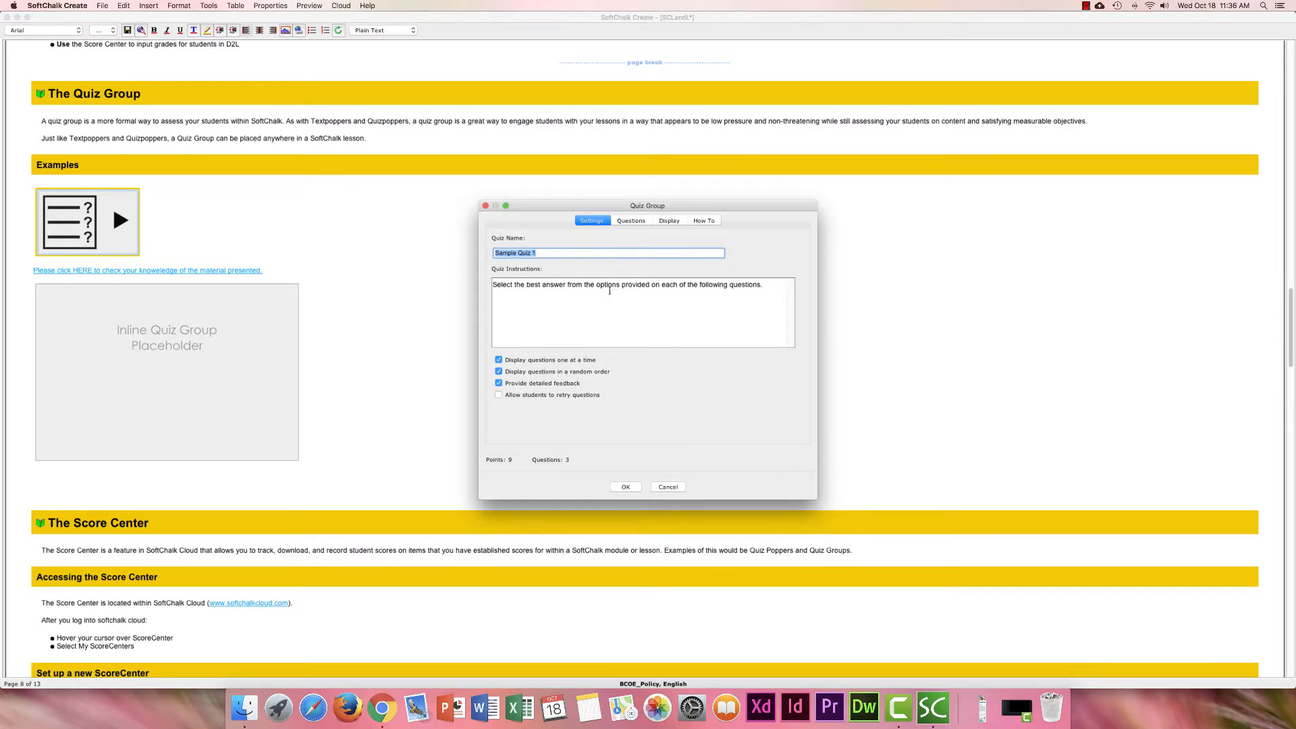
{"action": "left_click", "coordinate": [636, 222]}
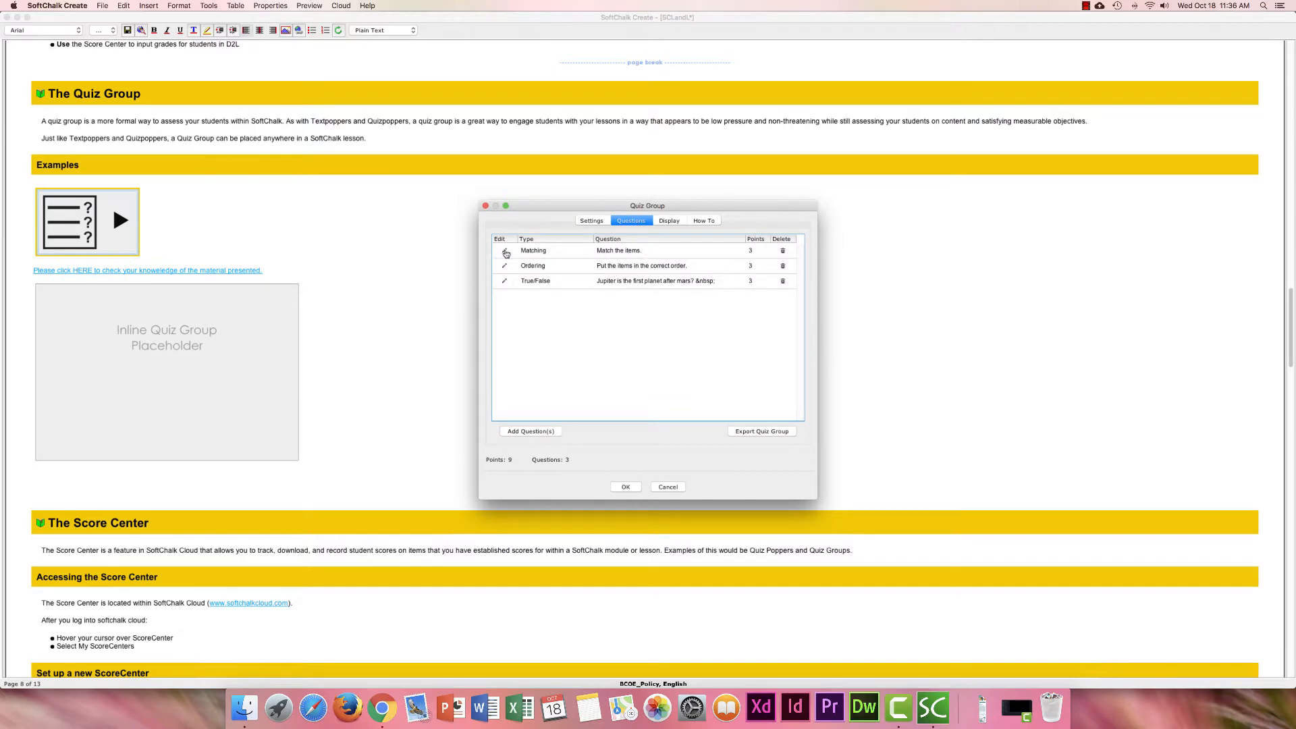
{"action": "left_click", "coordinate": [669, 221]}
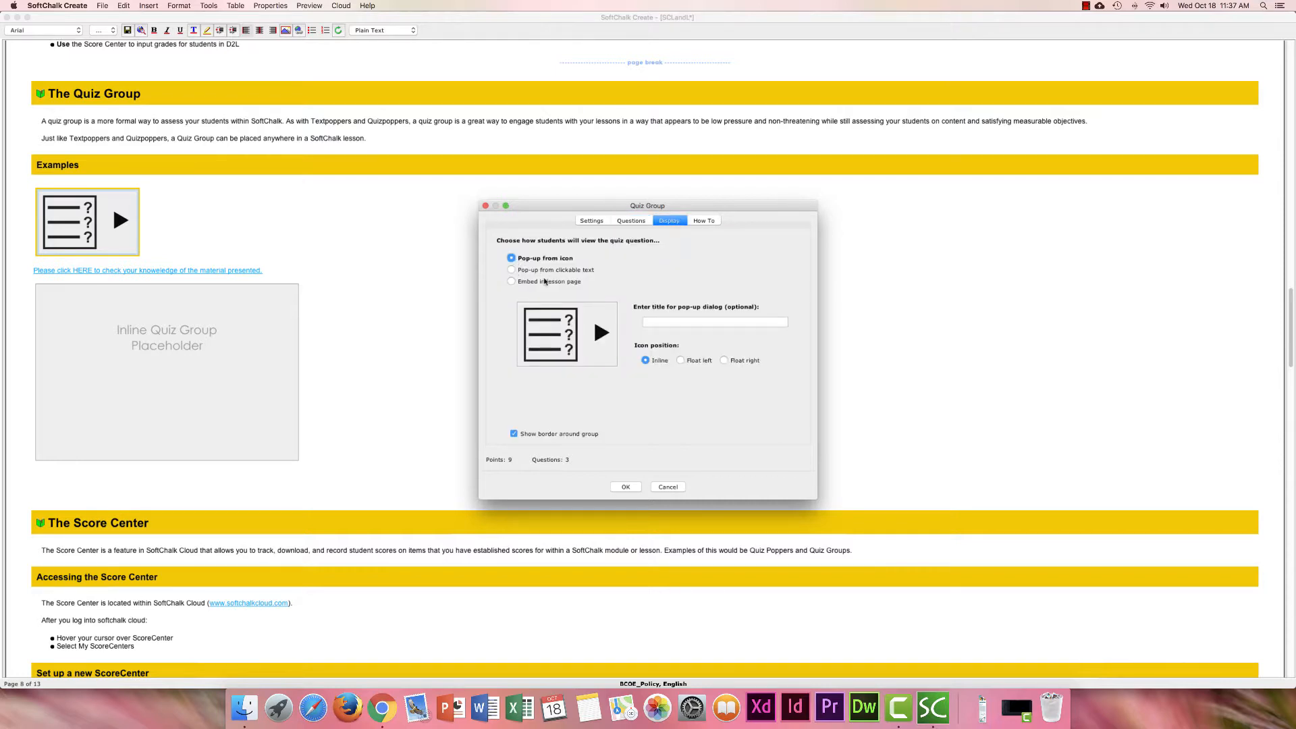
{"action": "left_click", "coordinate": [668, 487]}
Open Sample Quiz 2 via Modify Quiz Group, review its Questions and Display tabs, then cancel.
{"action": "right_click", "coordinate": [243, 274]}
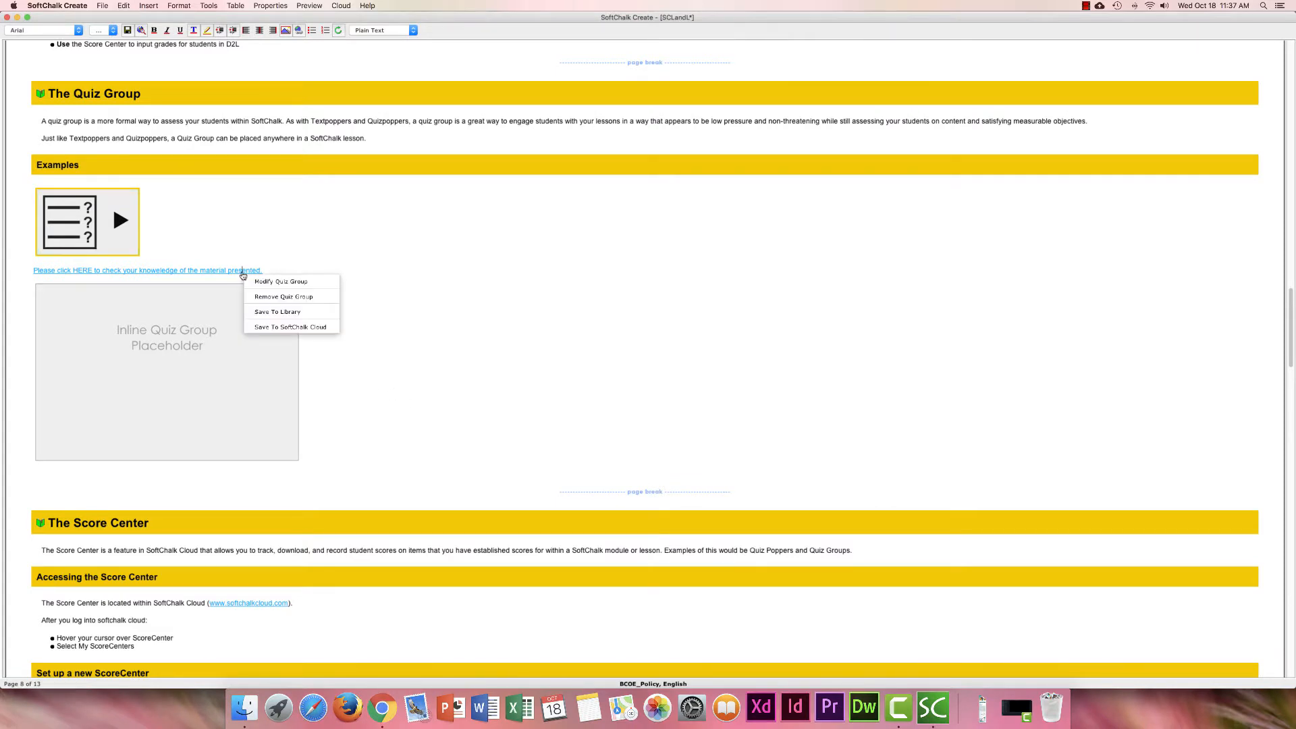
{"action": "left_click", "coordinate": [262, 282]}
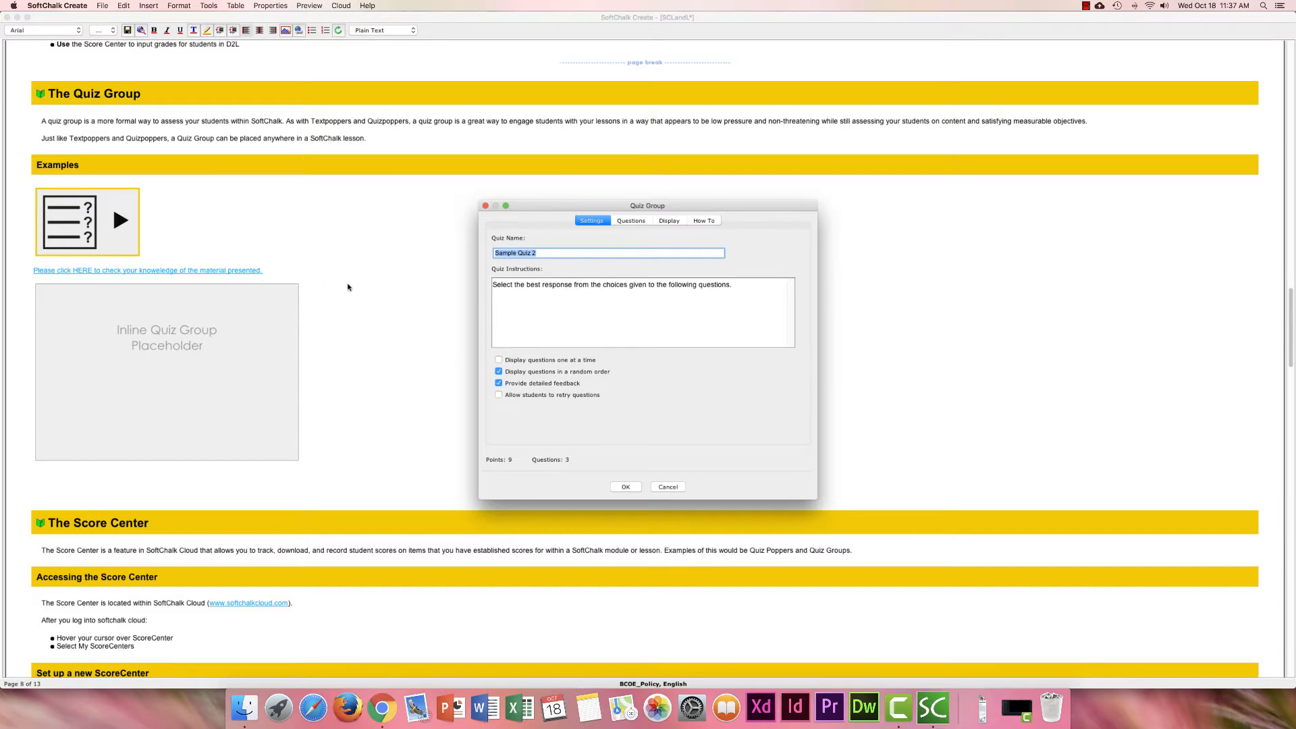
{"action": "left_click", "coordinate": [633, 222]}
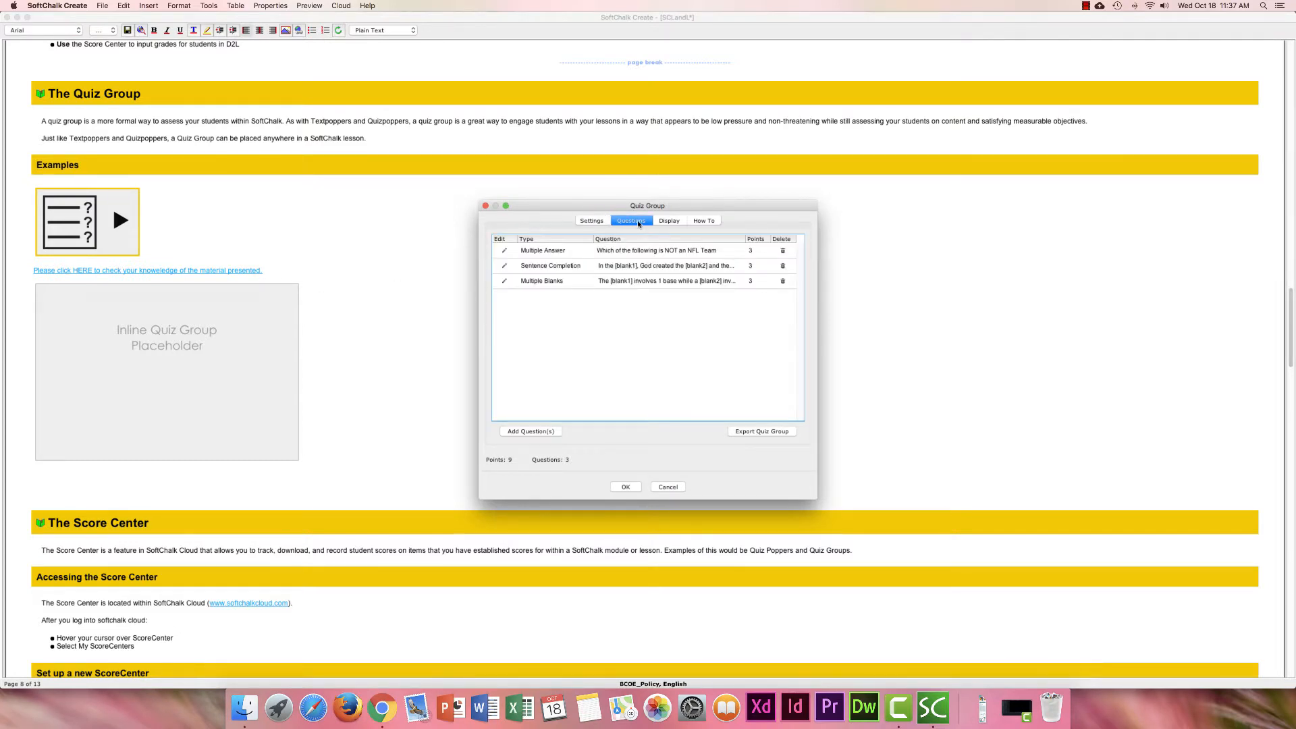
{"action": "left_click", "coordinate": [666, 222]}
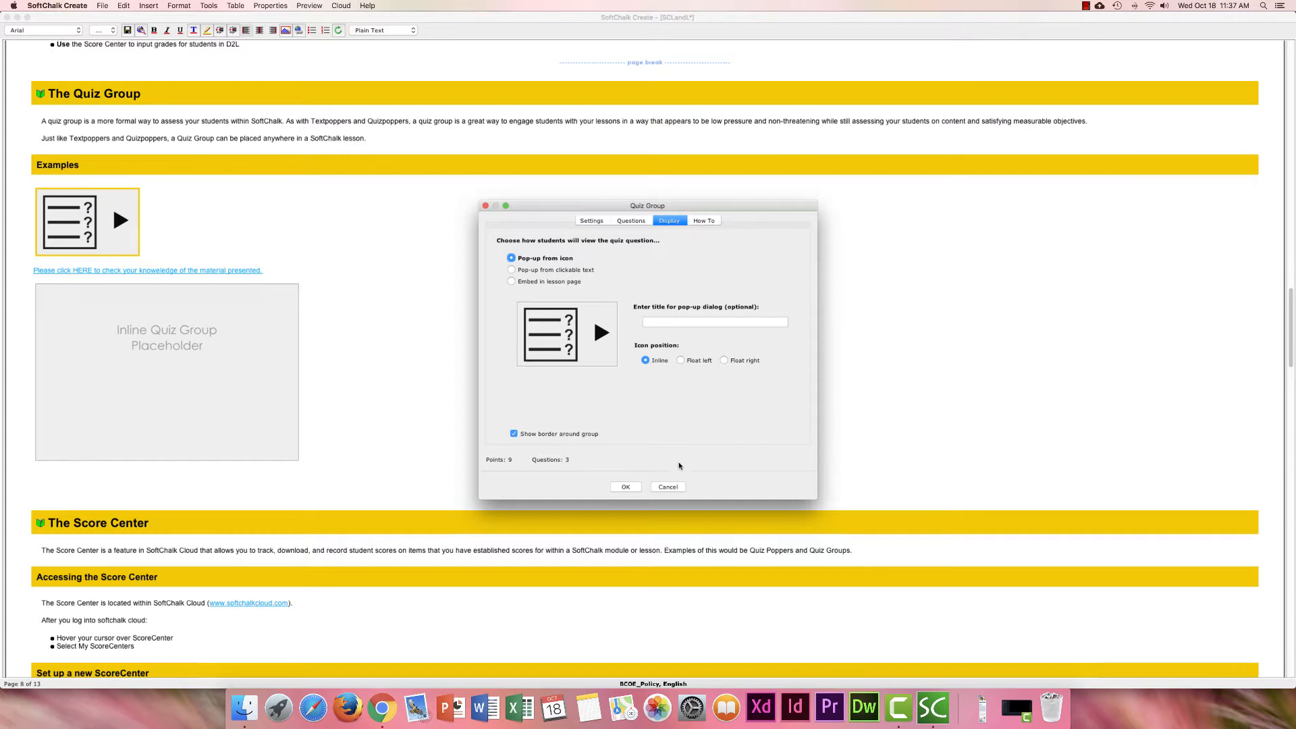
{"action": "left_click", "coordinate": [666, 487]}
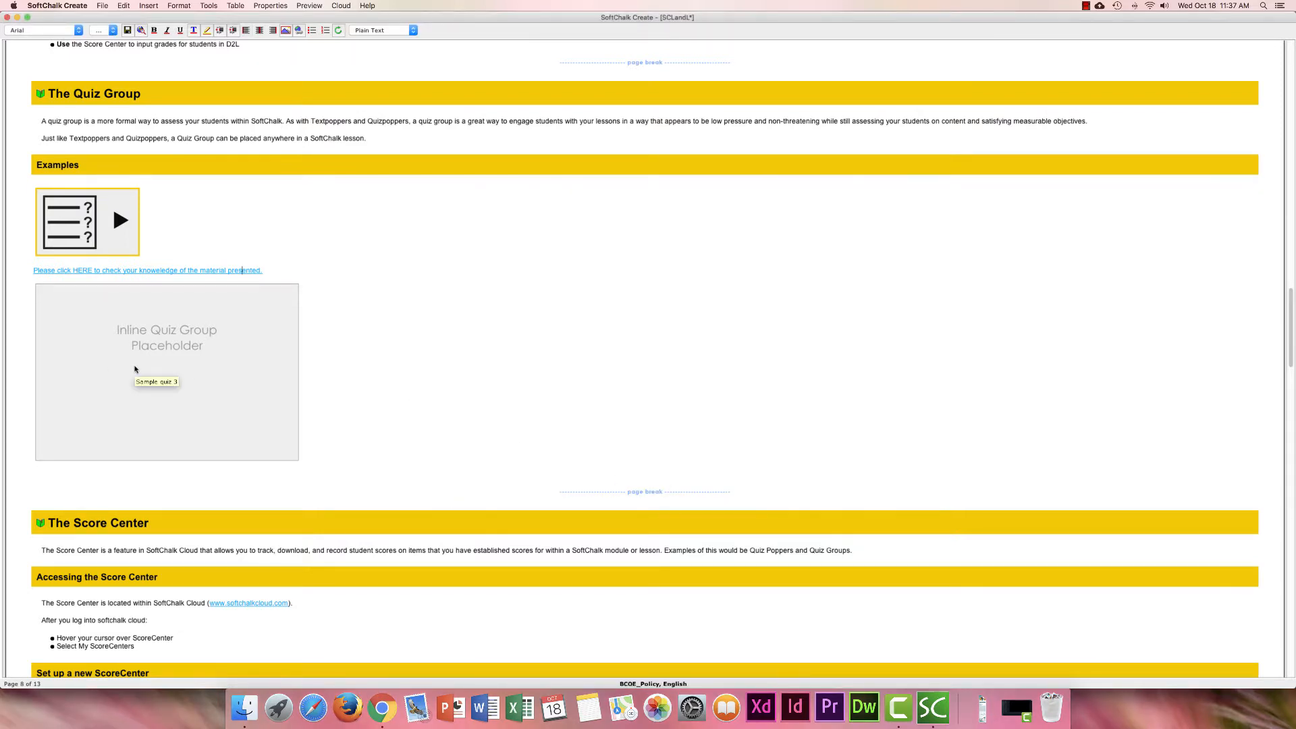
{"action": "right_click", "coordinate": [135, 369]}
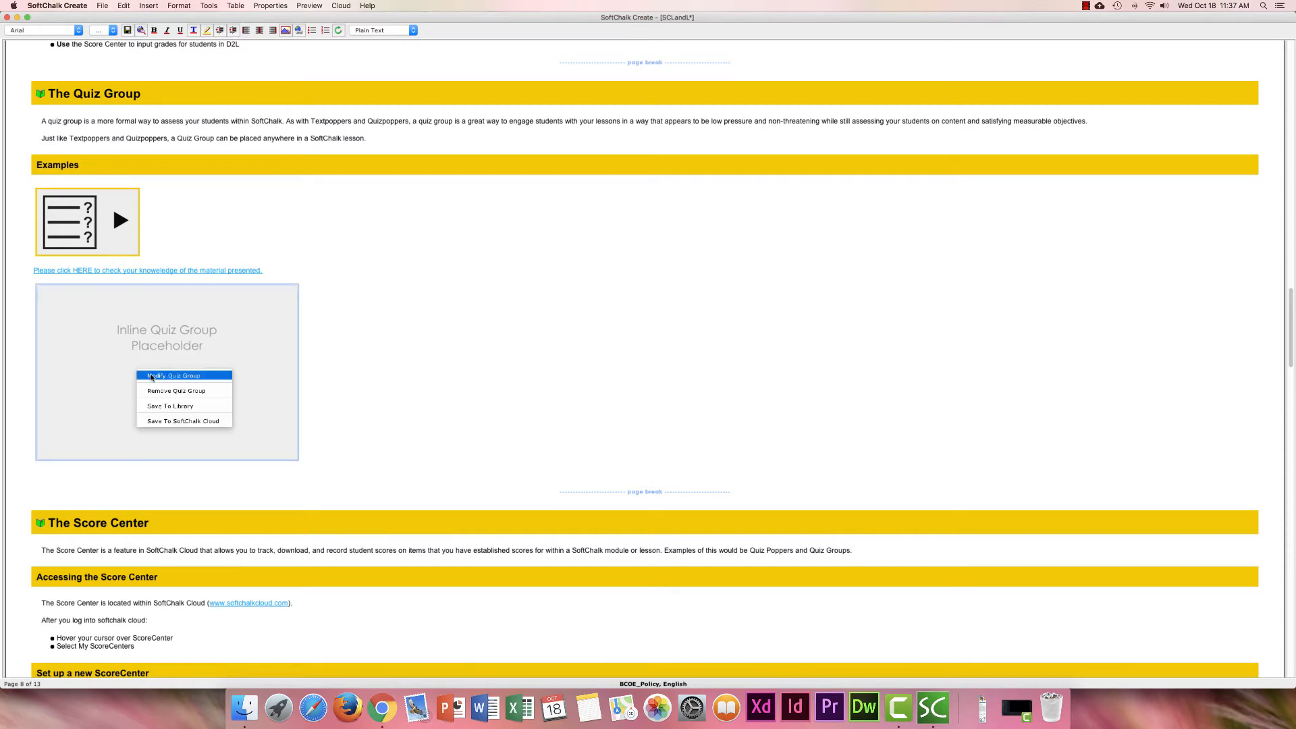
{"action": "left_click", "coordinate": [152, 377]}
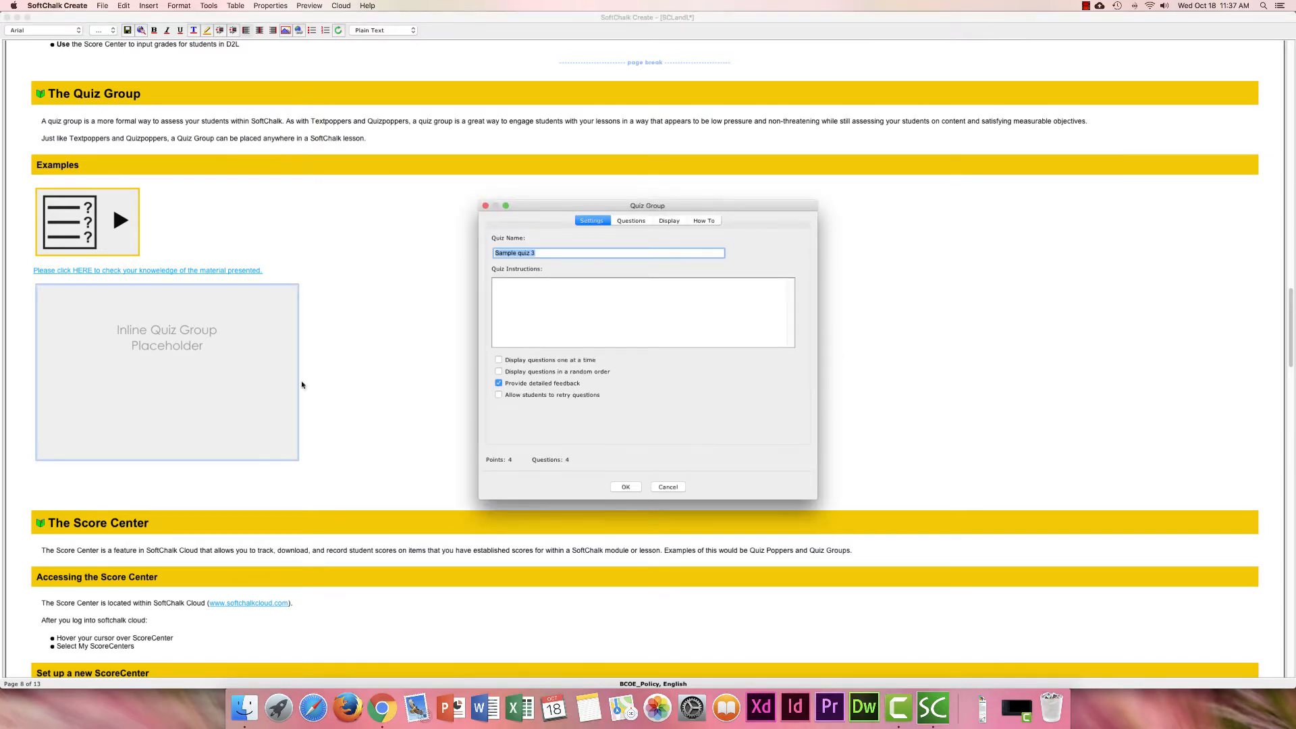
{"action": "left_click", "coordinate": [635, 221]}
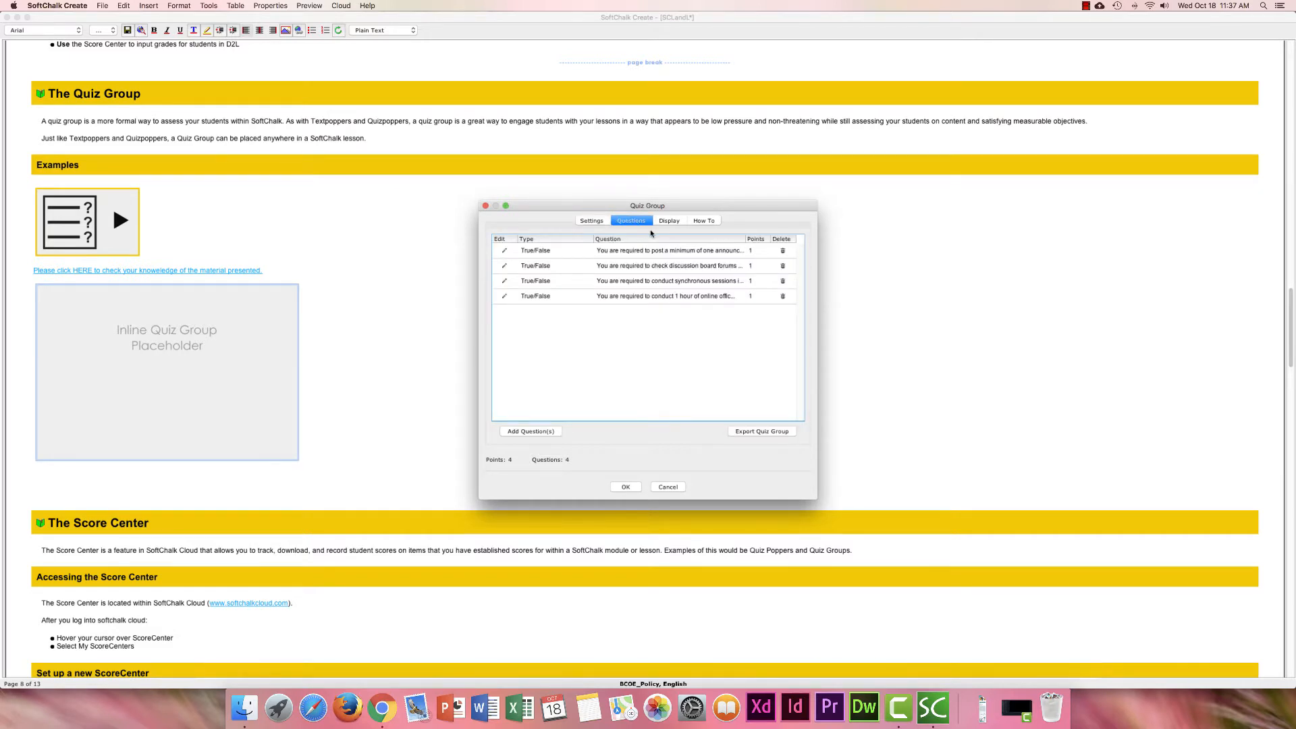
{"action": "left_click", "coordinate": [669, 221]}
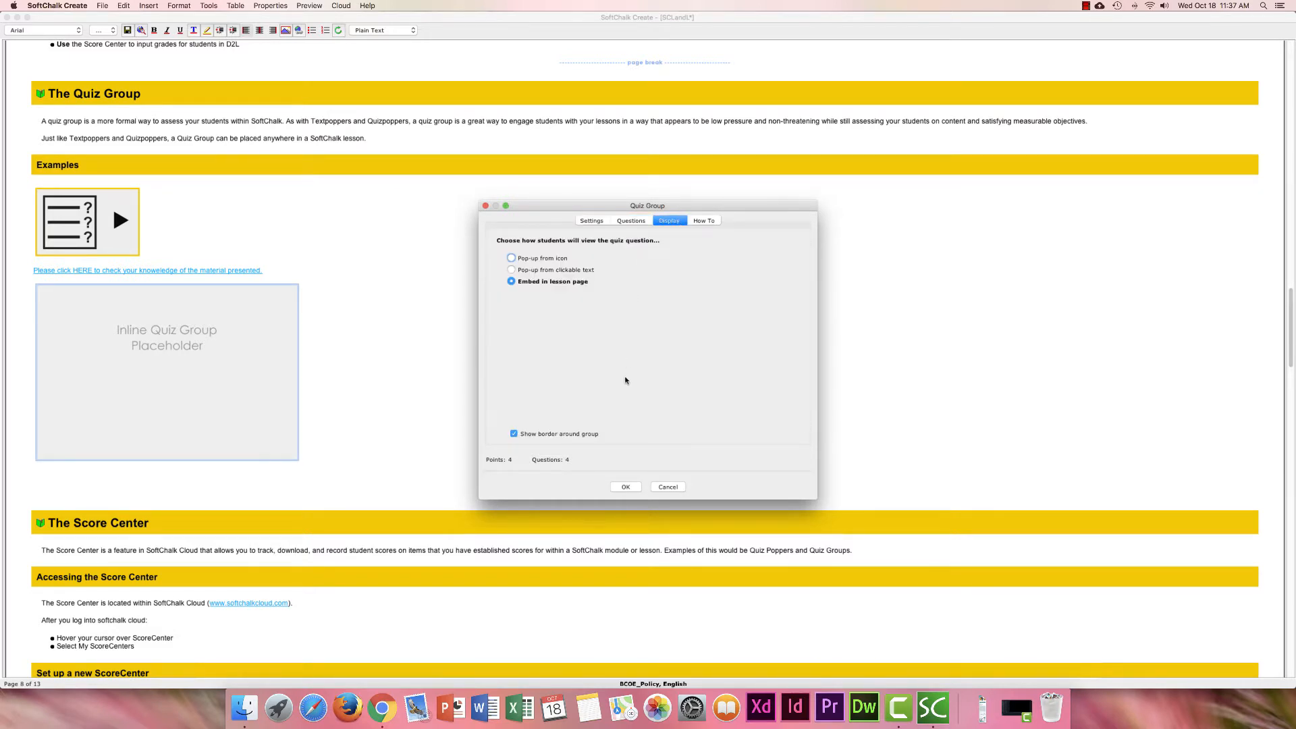
{"action": "left_click", "coordinate": [667, 487]}
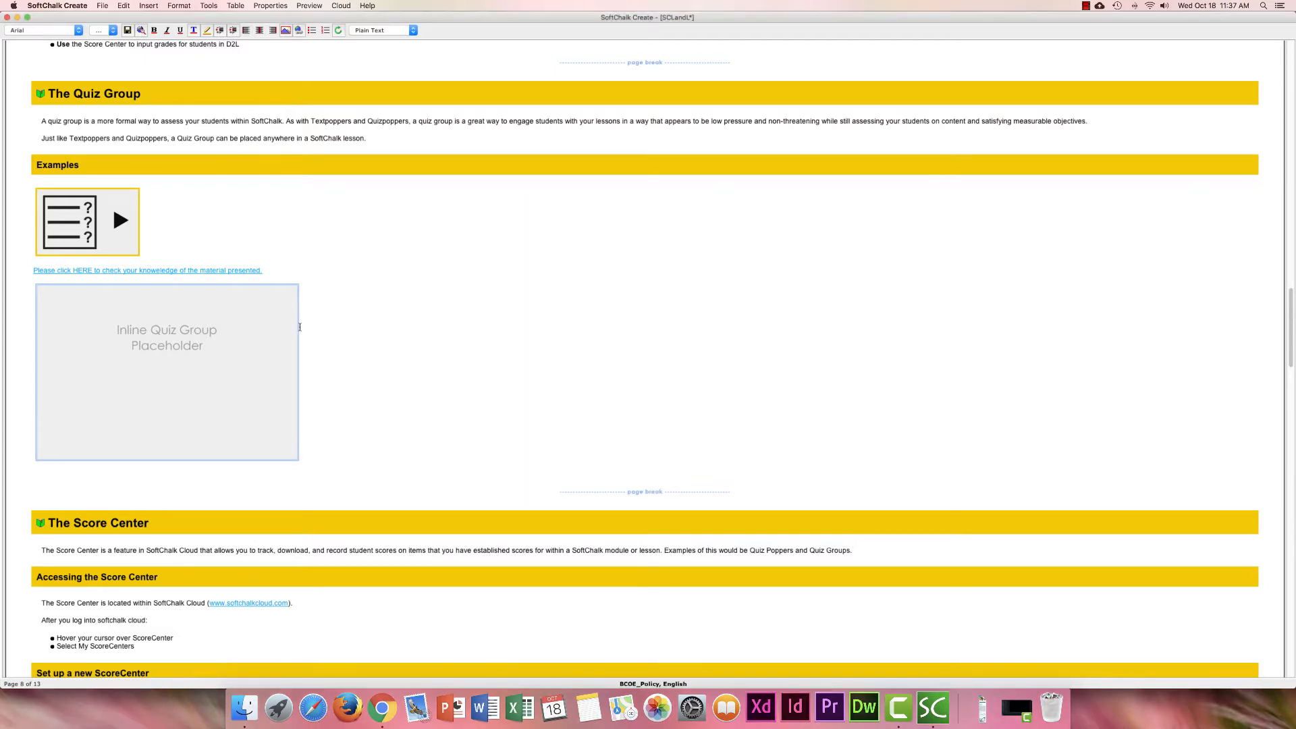
Modify the 'Please click HERE' quiz group and list its Matching, Ordering and True/False questions.
{"action": "right_click", "coordinate": [212, 270]}
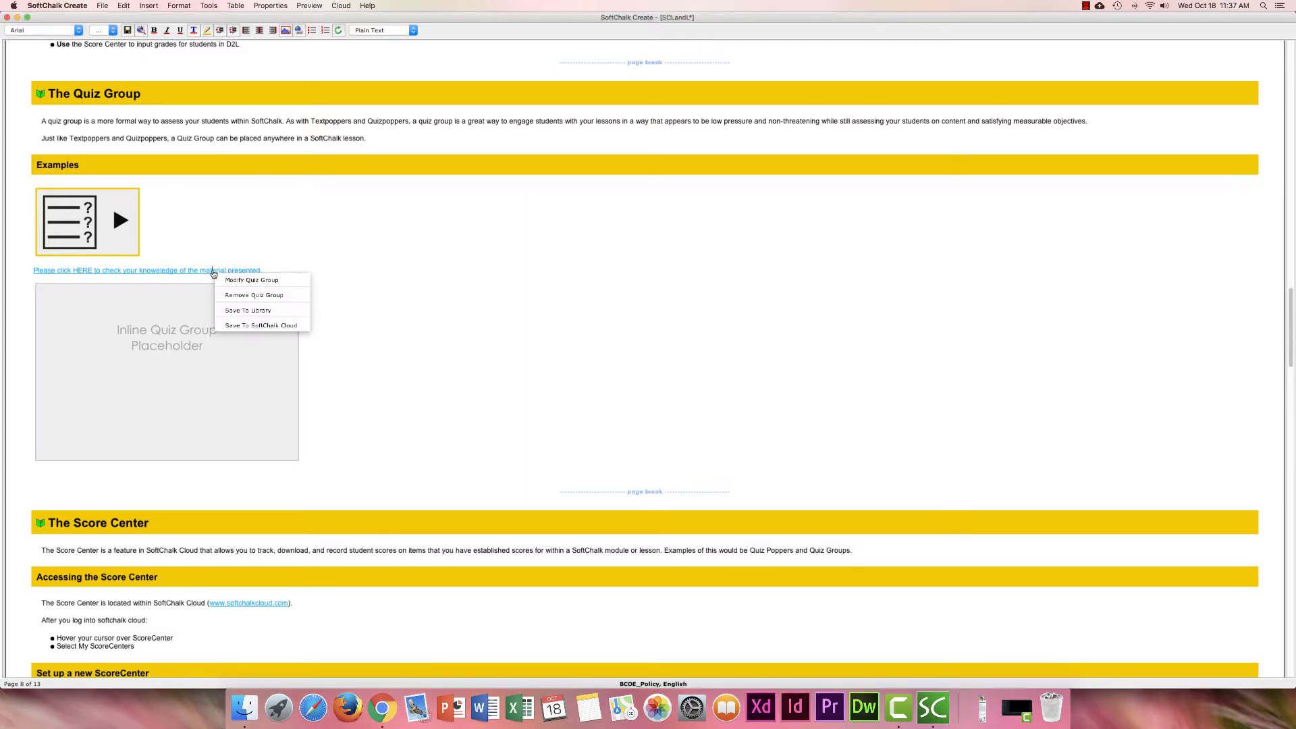
{"action": "left_click", "coordinate": [233, 279]}
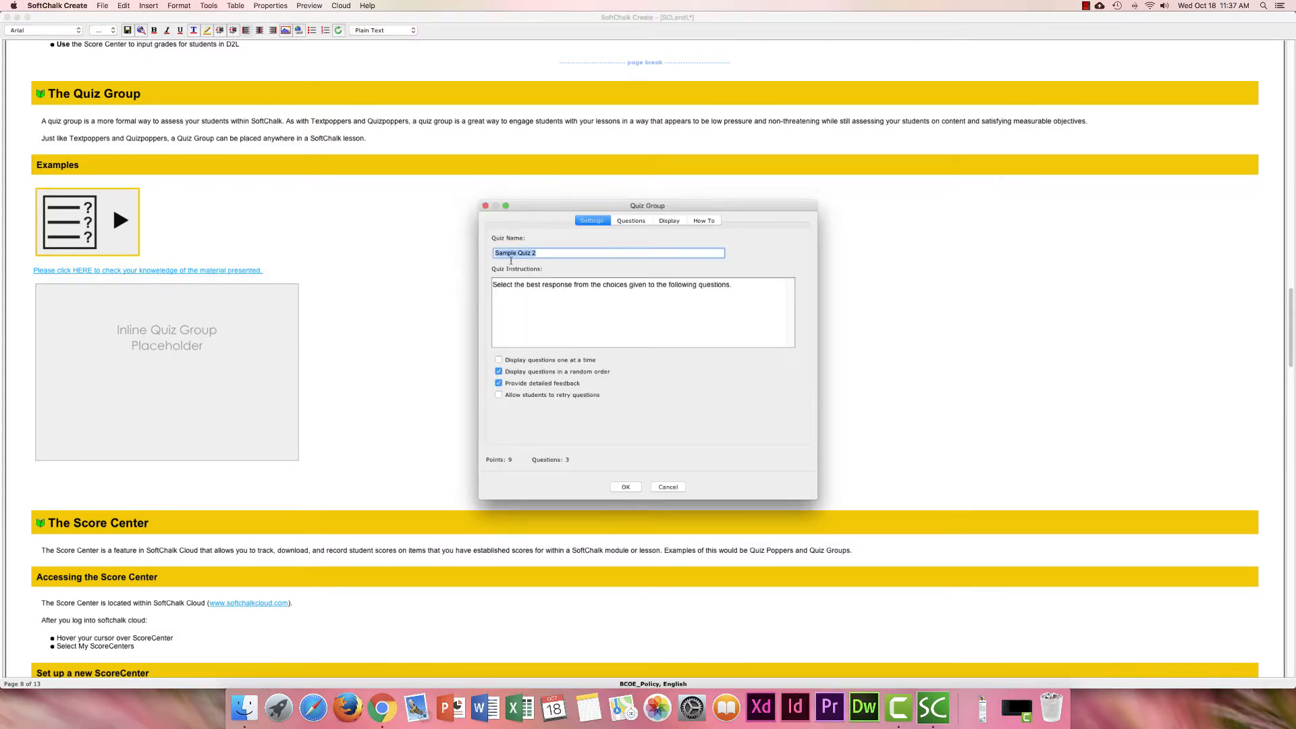
{"action": "left_click", "coordinate": [629, 222]}
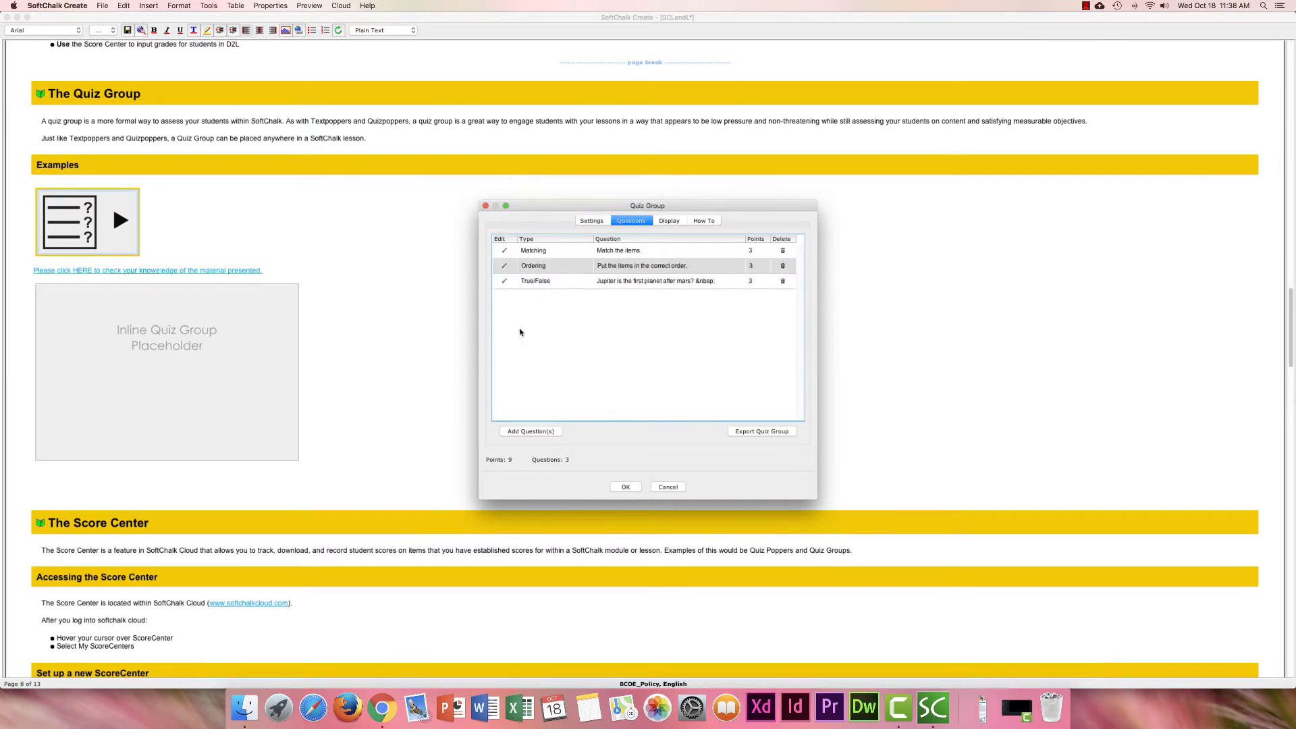
Edit the Ordering question and view its answers: Revolutionary War, War of 1812, Civil War.
{"action": "left_click", "coordinate": [504, 268]}
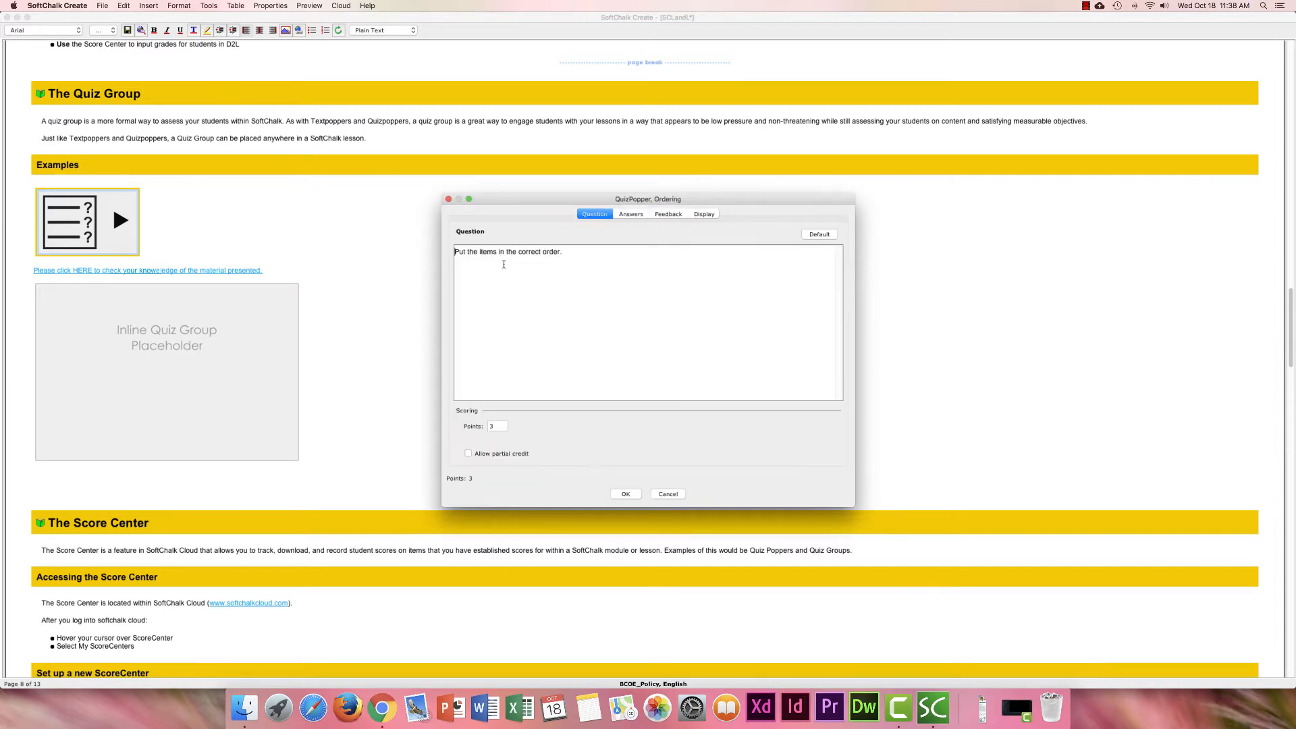
{"action": "left_click", "coordinate": [632, 215]}
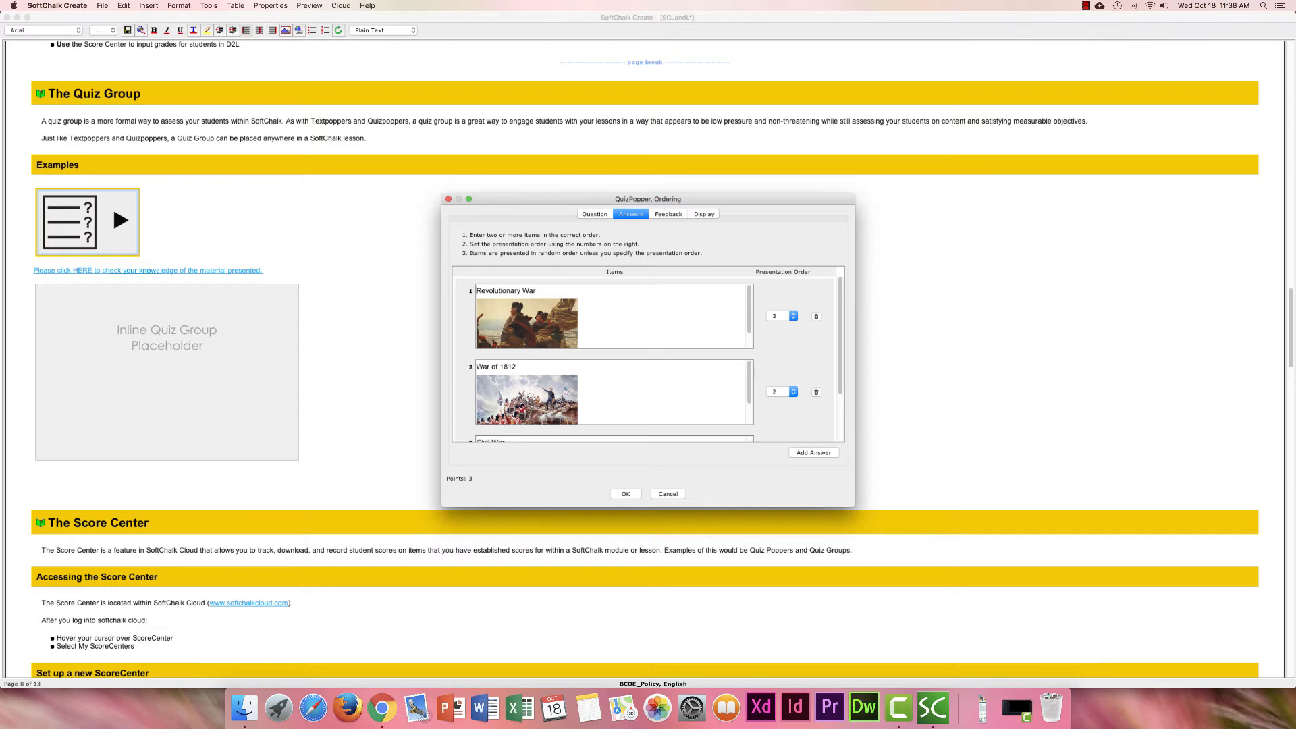
{"action": "scroll", "coordinate": [615, 316], "scroll_direction": "down", "scroll_amount": 1}
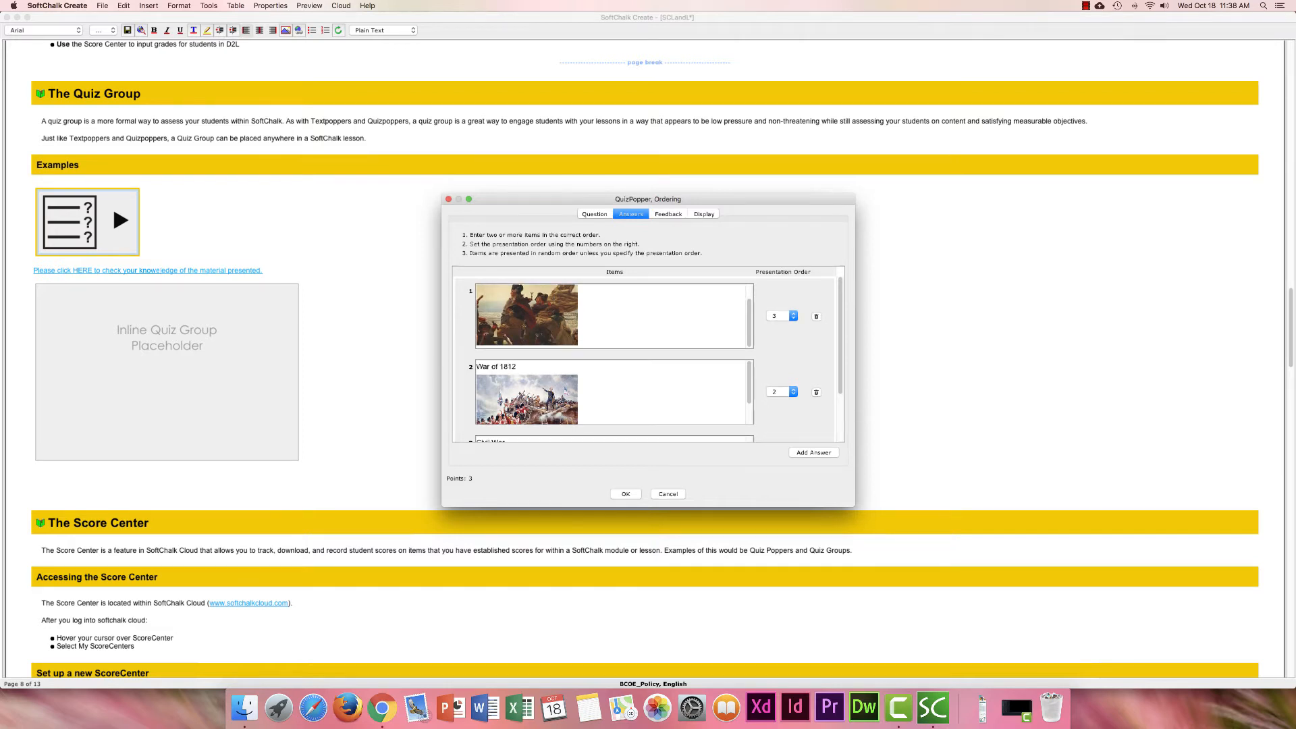
{"action": "scroll", "coordinate": [614, 316], "scroll_direction": "up", "scroll_amount": 1}
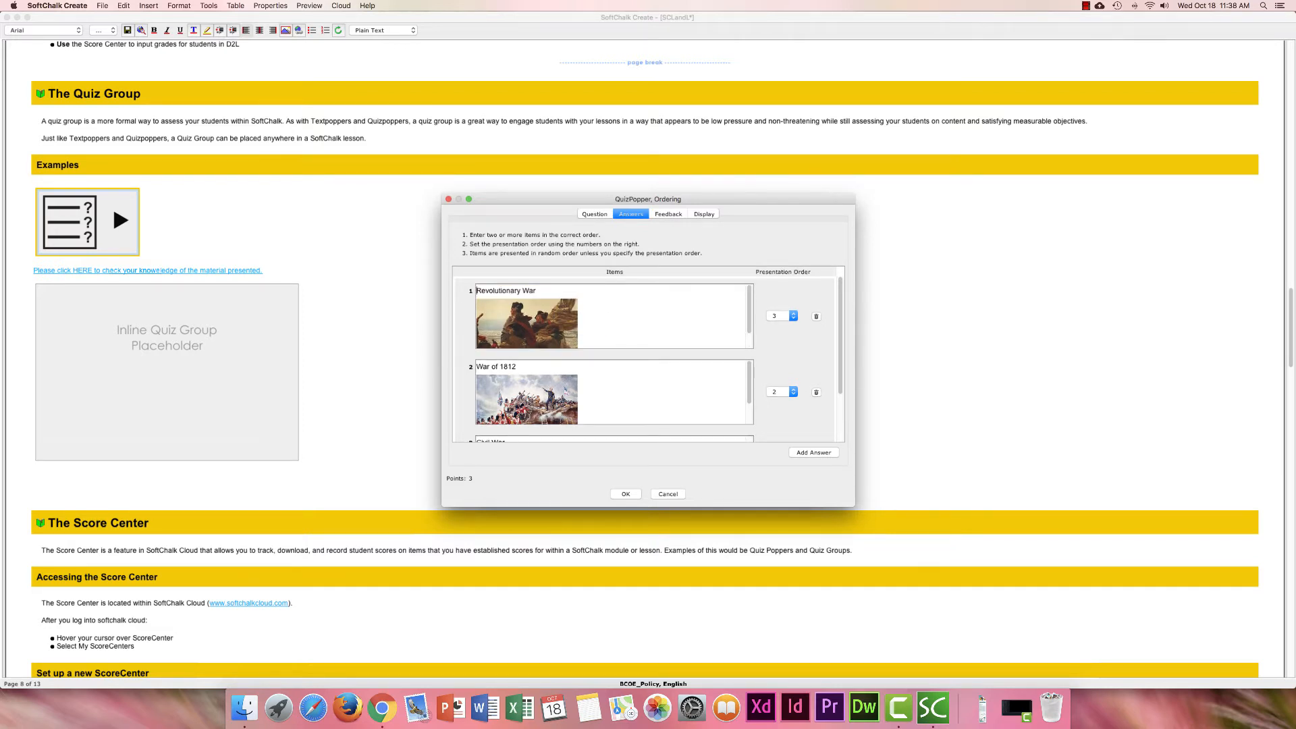
Dismiss item 1's context menu unused and cancel the Ordering question unchanged.
{"action": "right_click", "coordinate": [548, 290]}
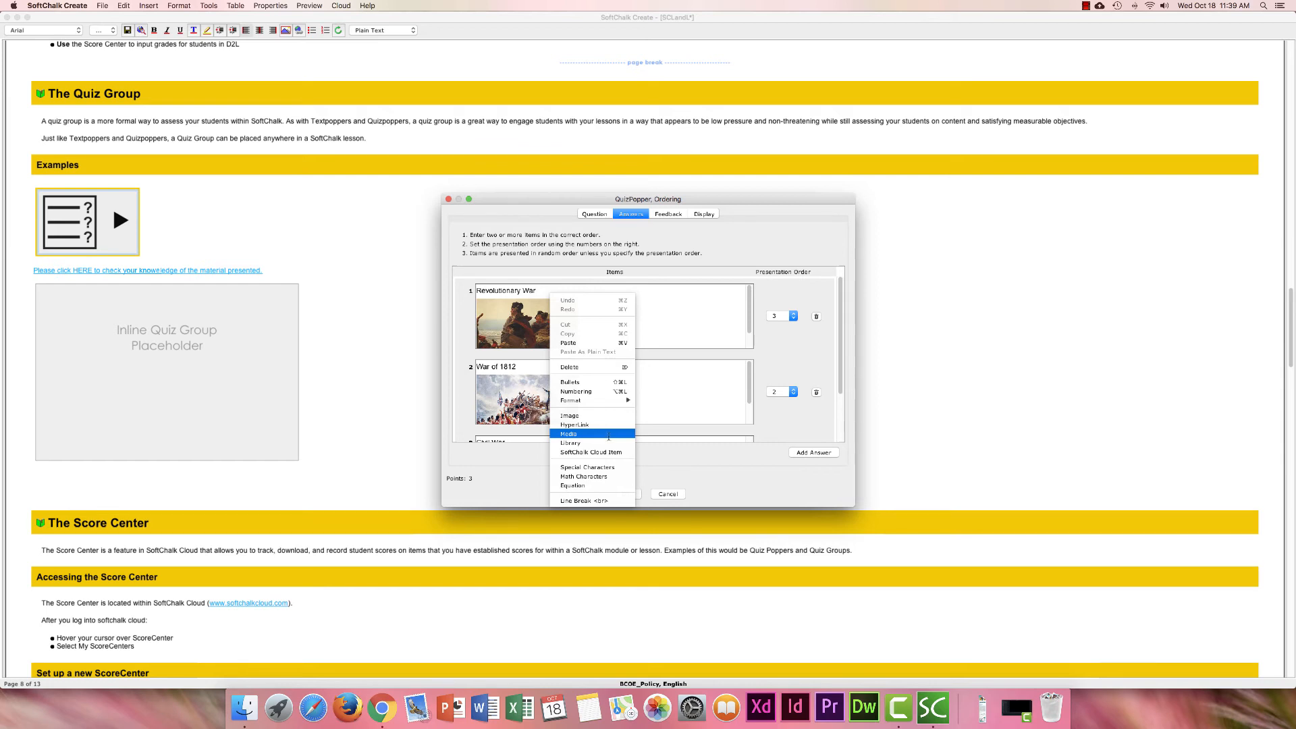
{"action": "left_click", "coordinate": [661, 435]}
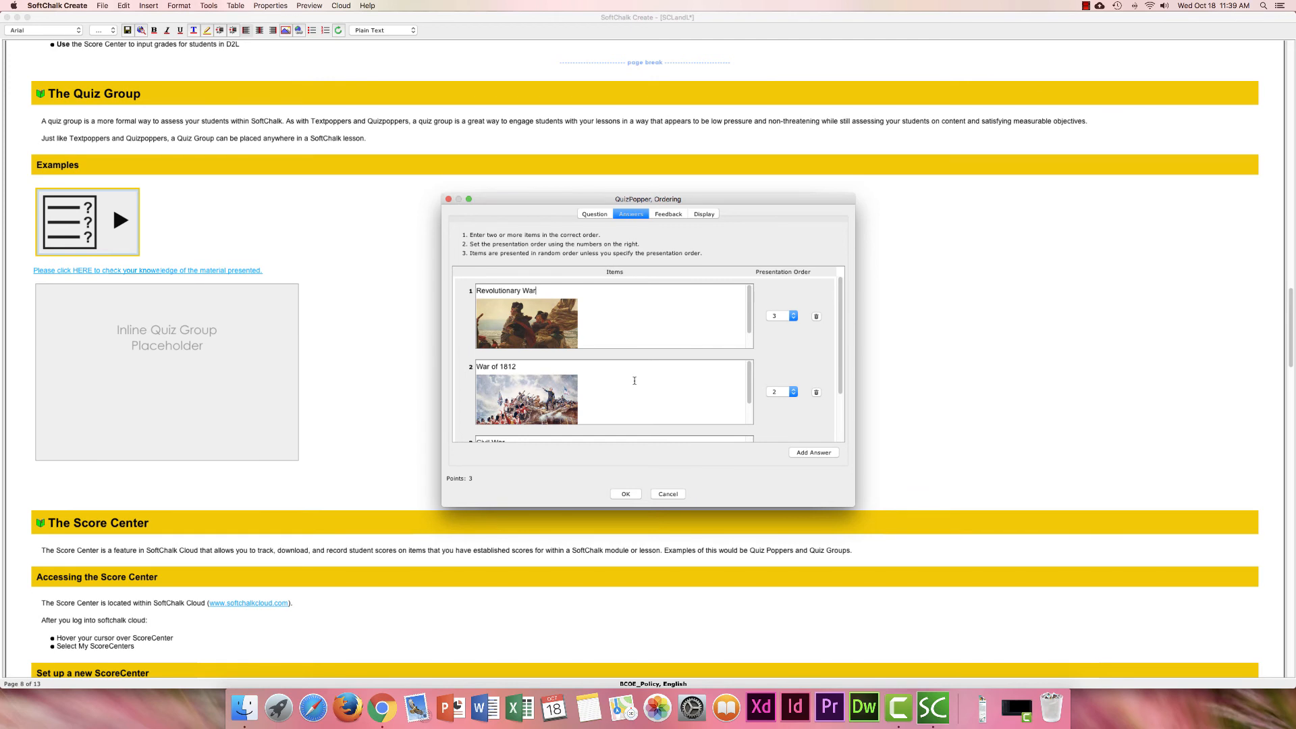
{"action": "left_click", "coordinate": [666, 494]}
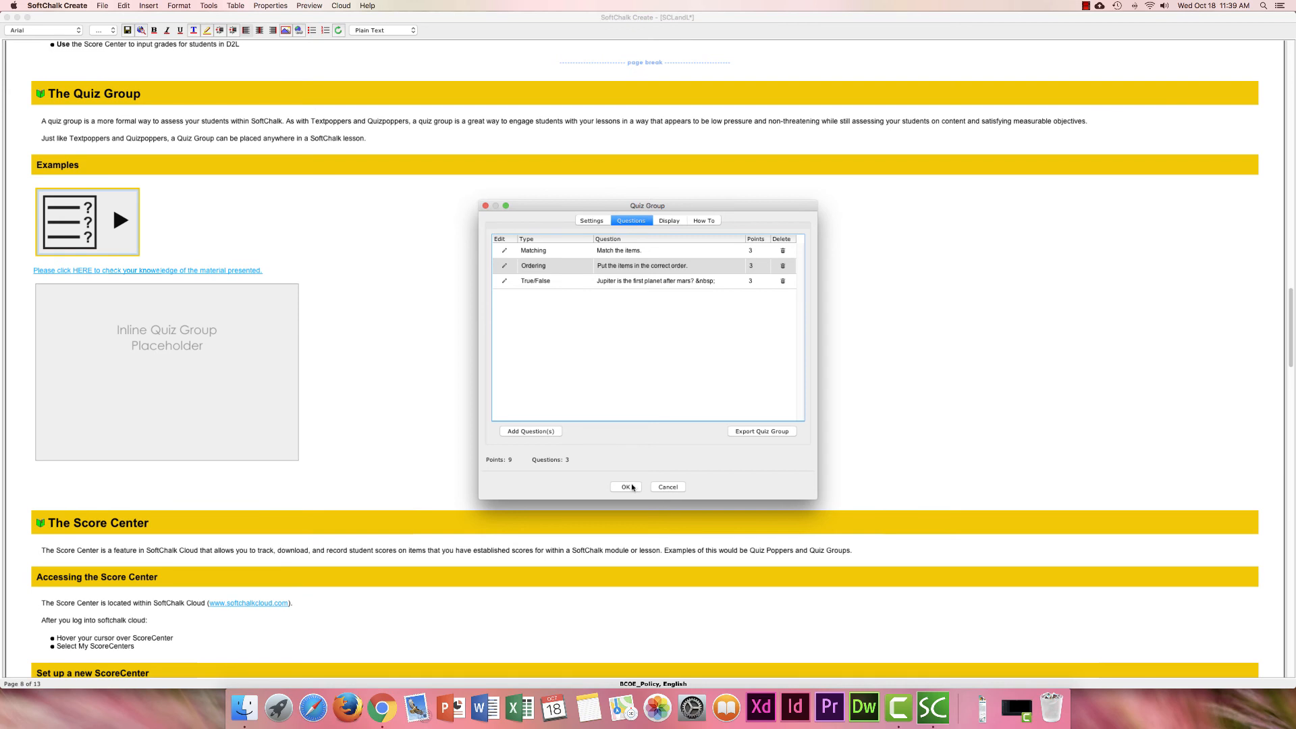